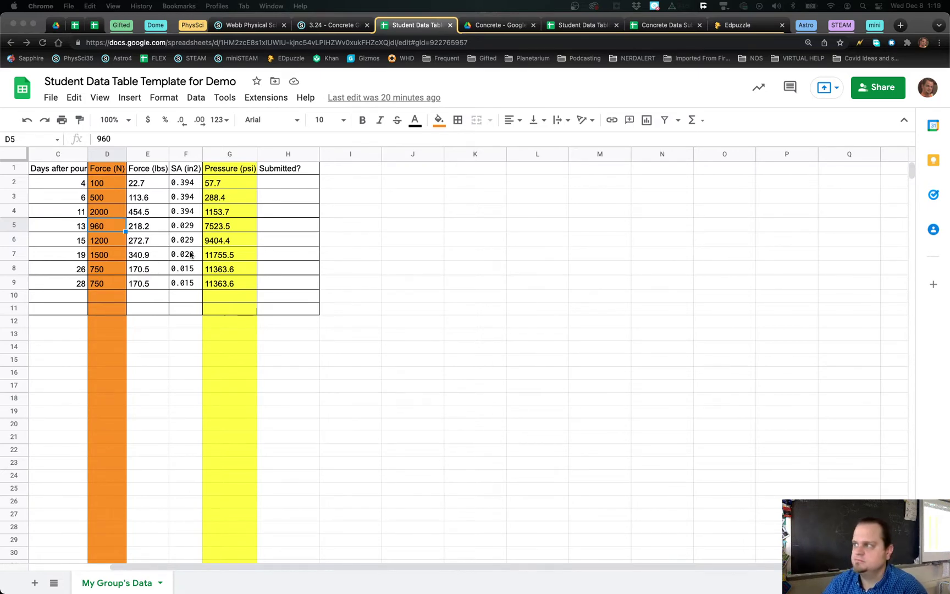
# Step: Insert a chart into the sheet and choose Scatter chart as its chart type
pyautogui.hscroll(-3, 171, 275)
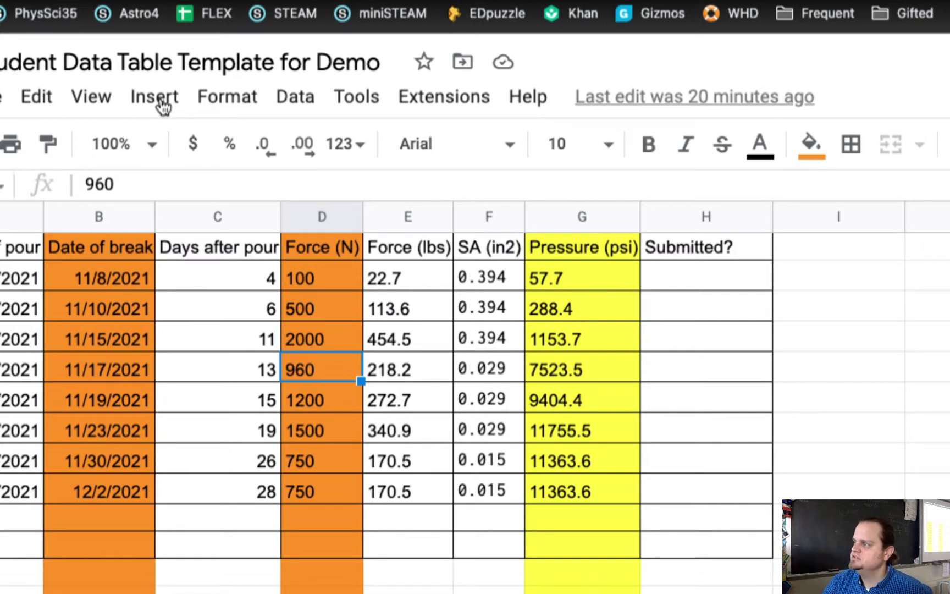
pyautogui.click(158, 103)
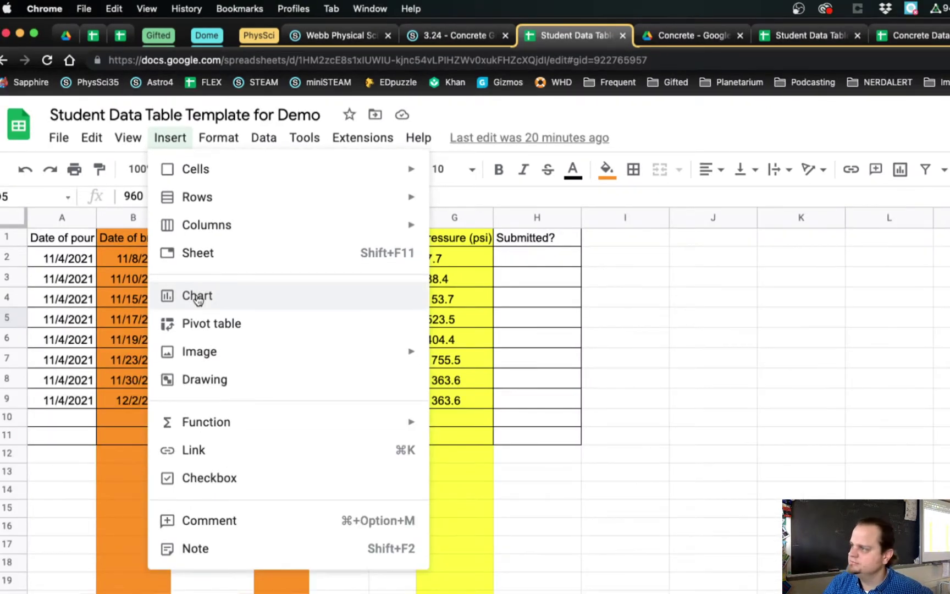
pyautogui.click(197, 298)
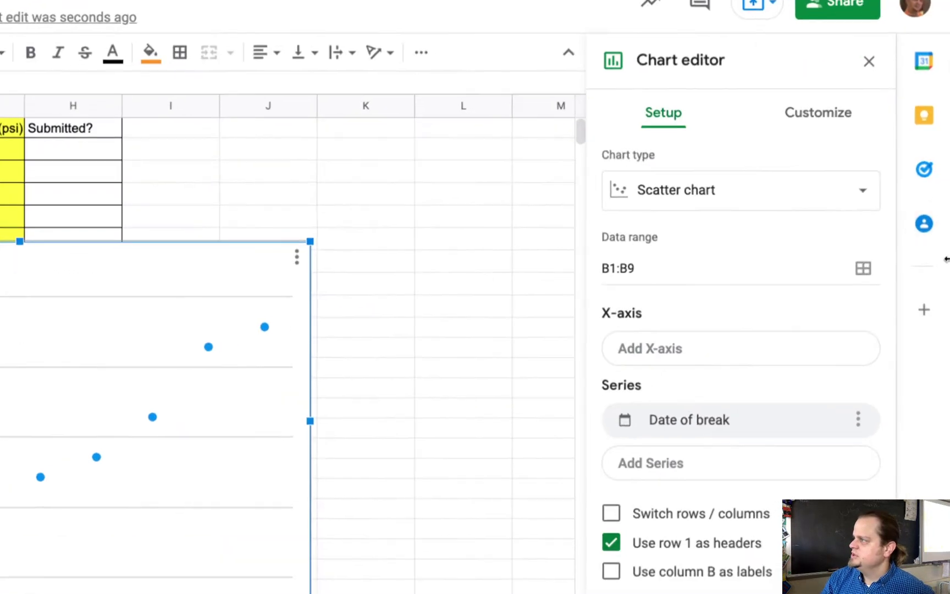
pyautogui.click(771, 202)
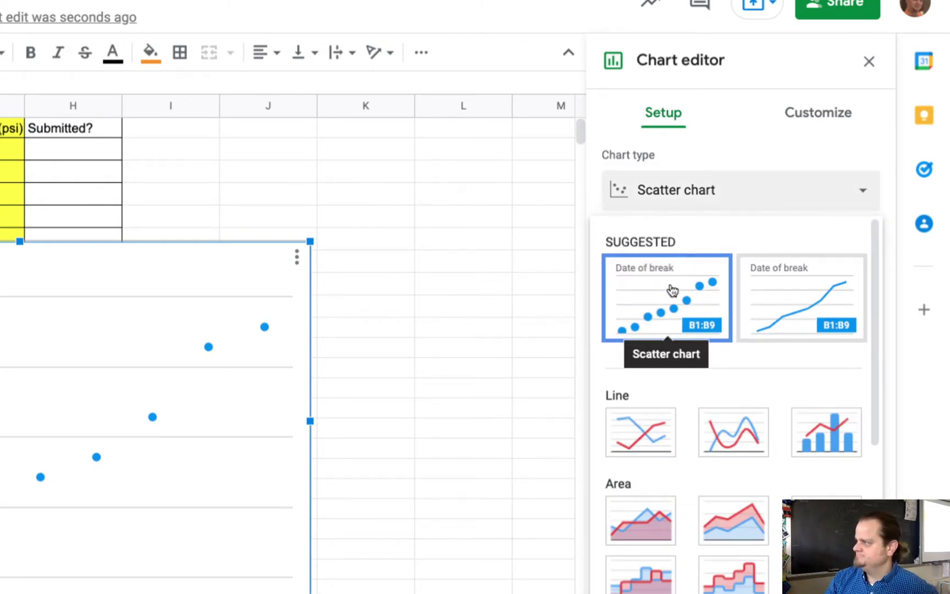
pyautogui.scroll(-9, 676, 289)
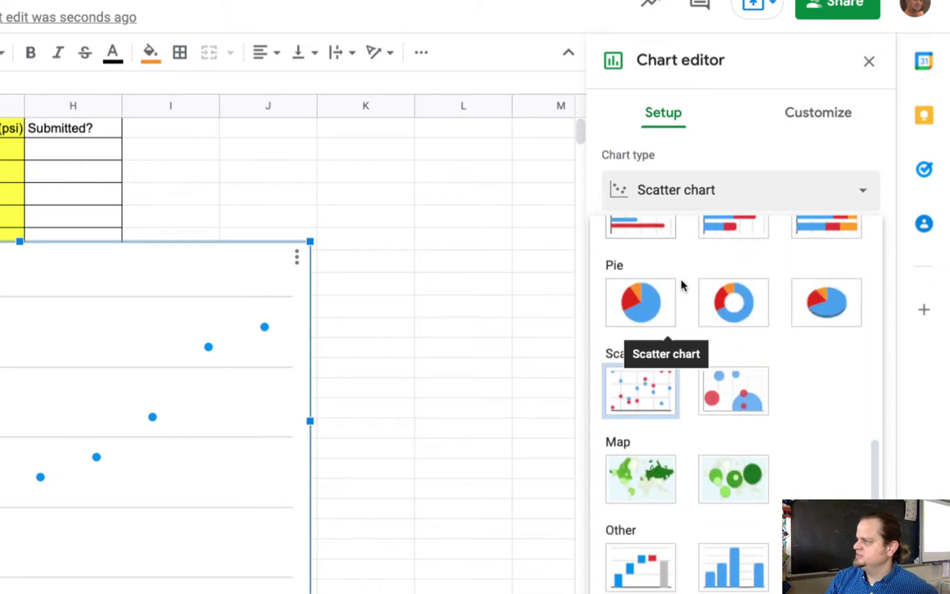
pyautogui.scroll(-2, 681, 280)
pyautogui.click(664, 325)
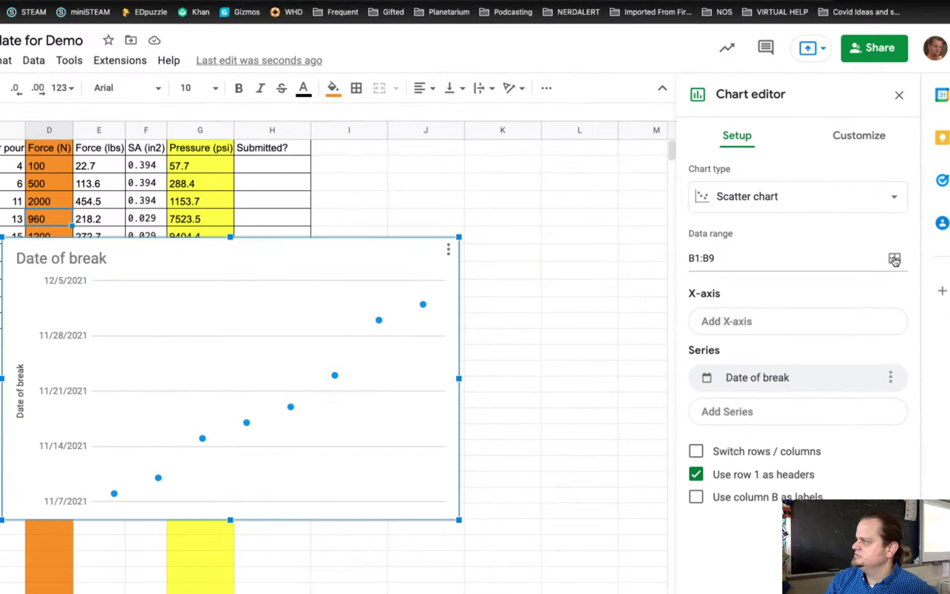
# Step: Set the chart's data range to A1:G10
pyautogui.click(895, 260)
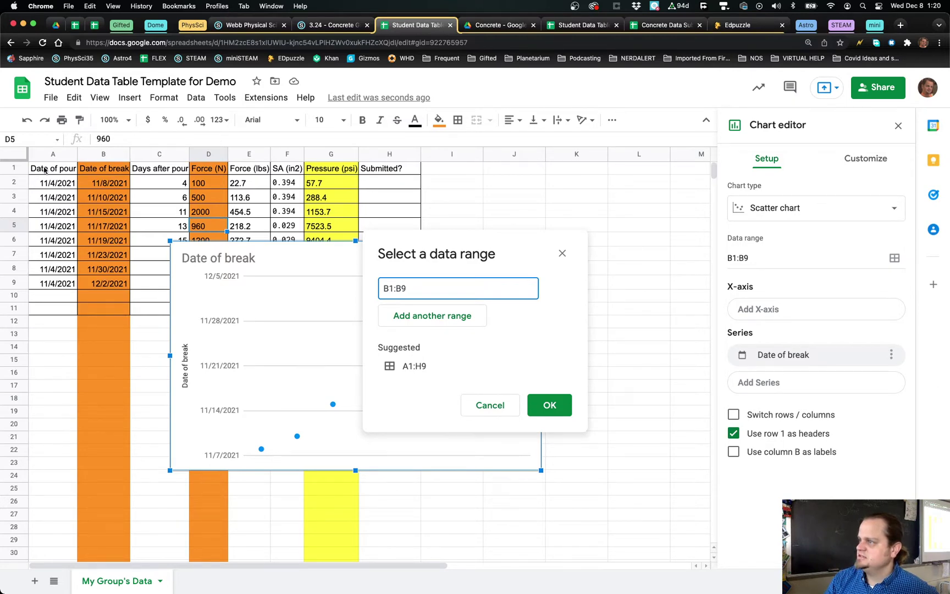
pyautogui.moveTo(53, 168); pyautogui.dragTo(159, 202)
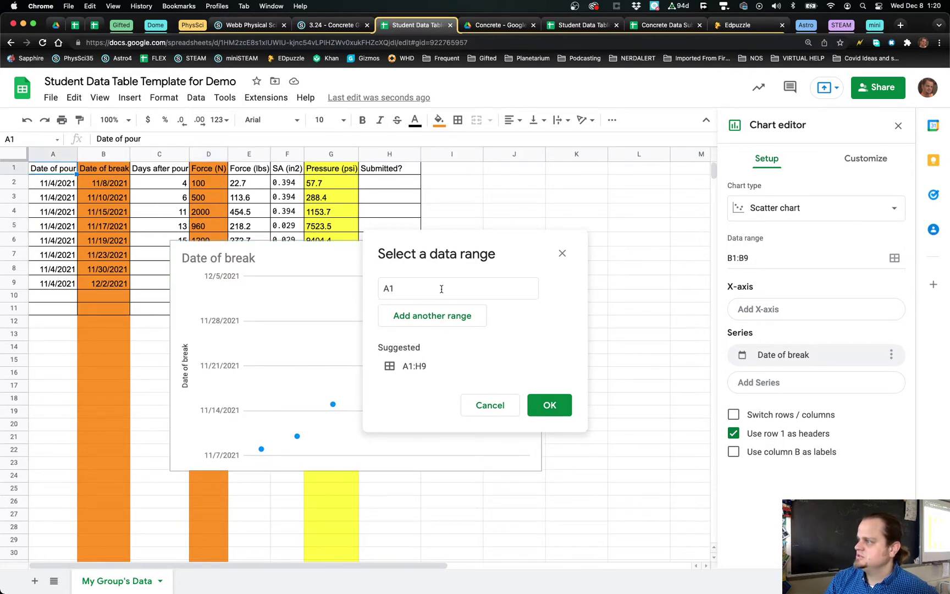
pyautogui.click(442, 288)
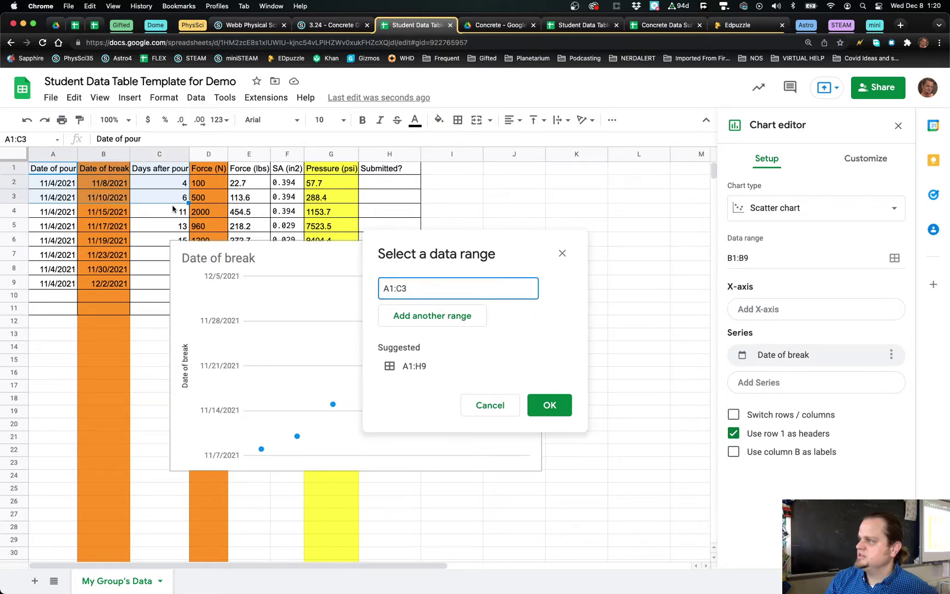
pyautogui.moveTo(215, 220); pyautogui.dragTo(346, 296)
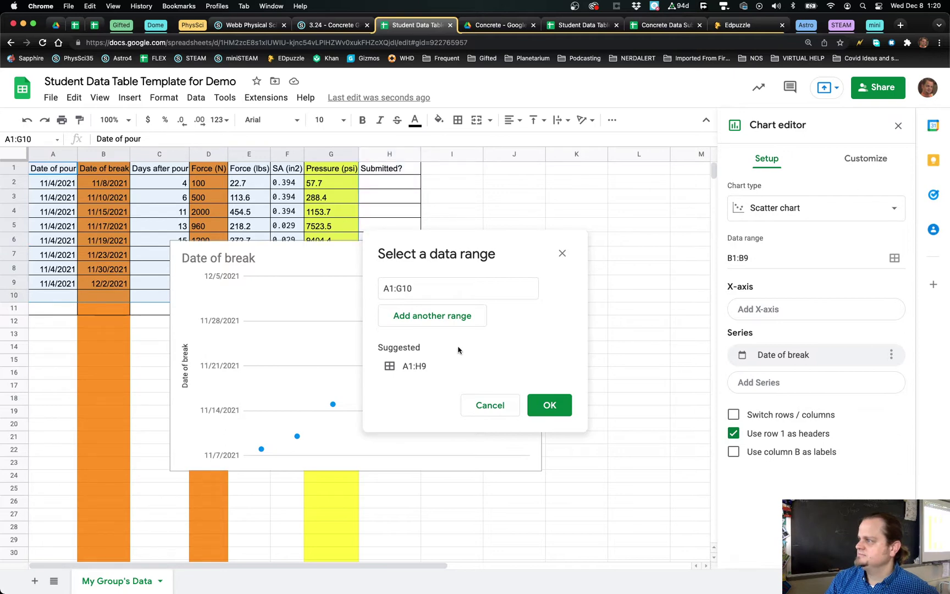
pyautogui.click(547, 404)
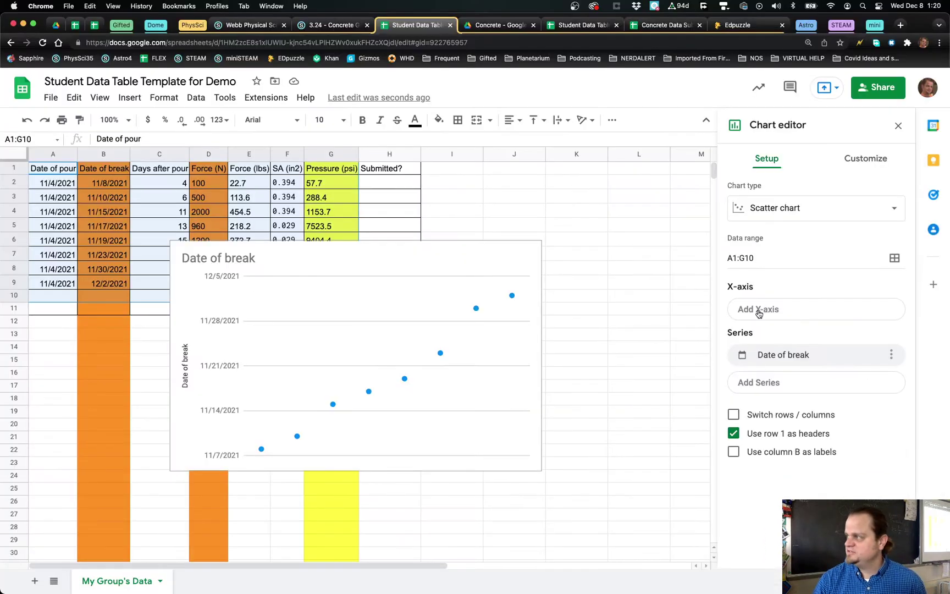
# Step: Use Days after pour as the chart's X-axis and replace the Date of break series with Pressure (psi)
pyautogui.click(759, 312)
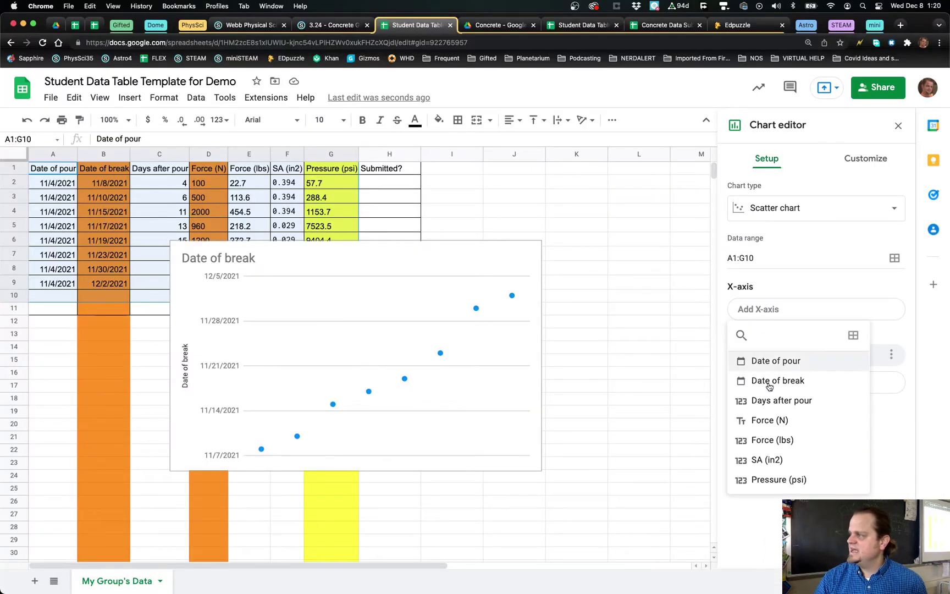
pyautogui.click(759, 311)
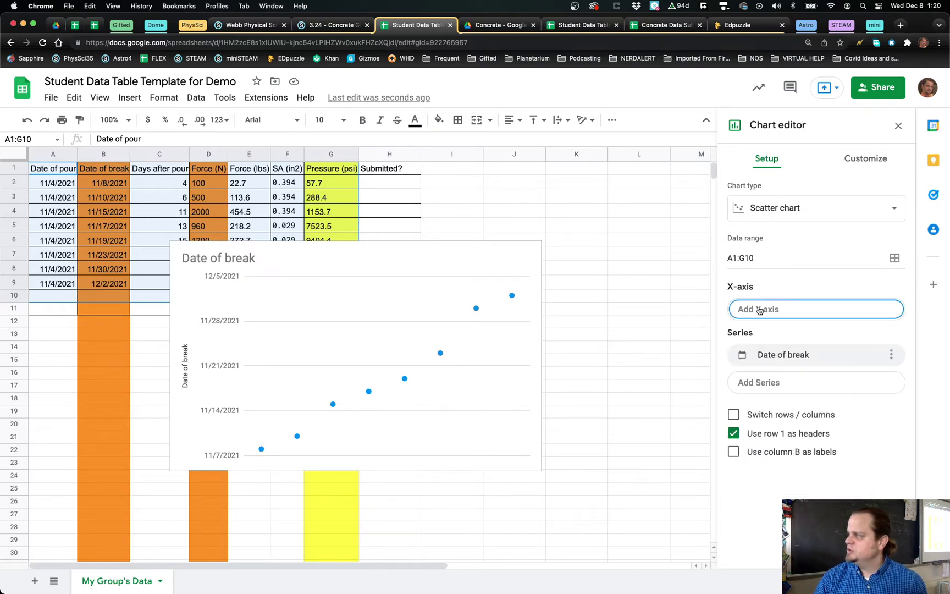
pyautogui.click(758, 312)
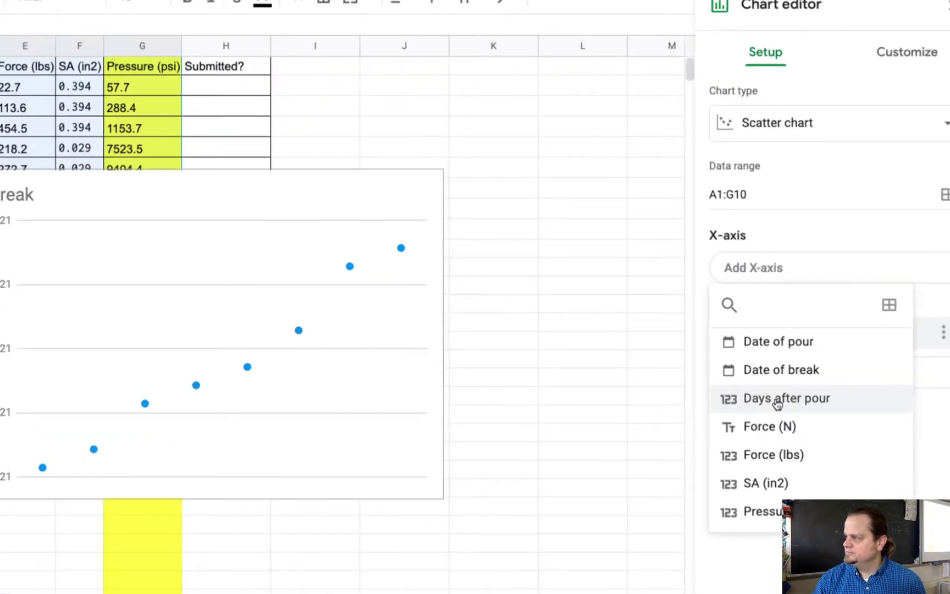
pyautogui.click(776, 401)
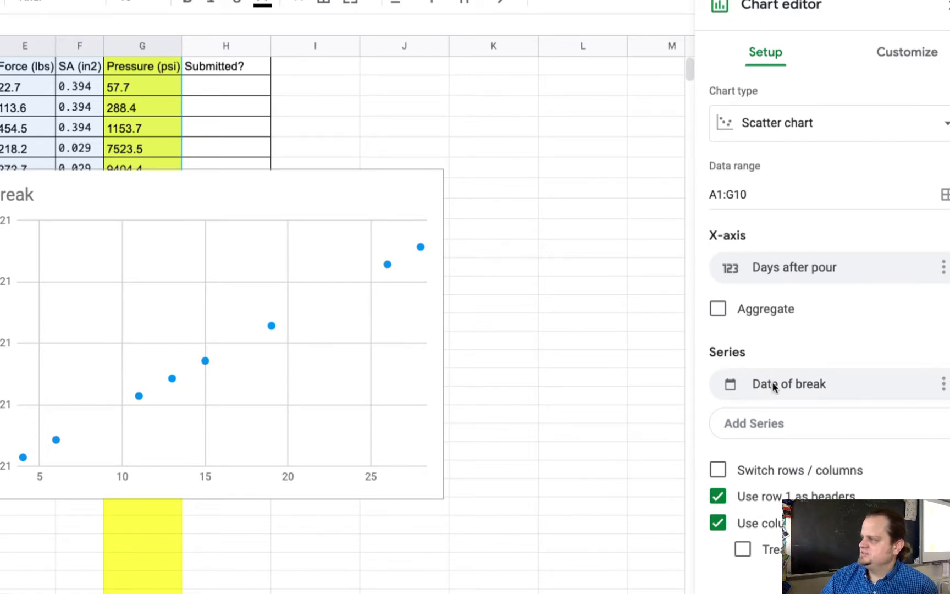
pyautogui.click(742, 390)
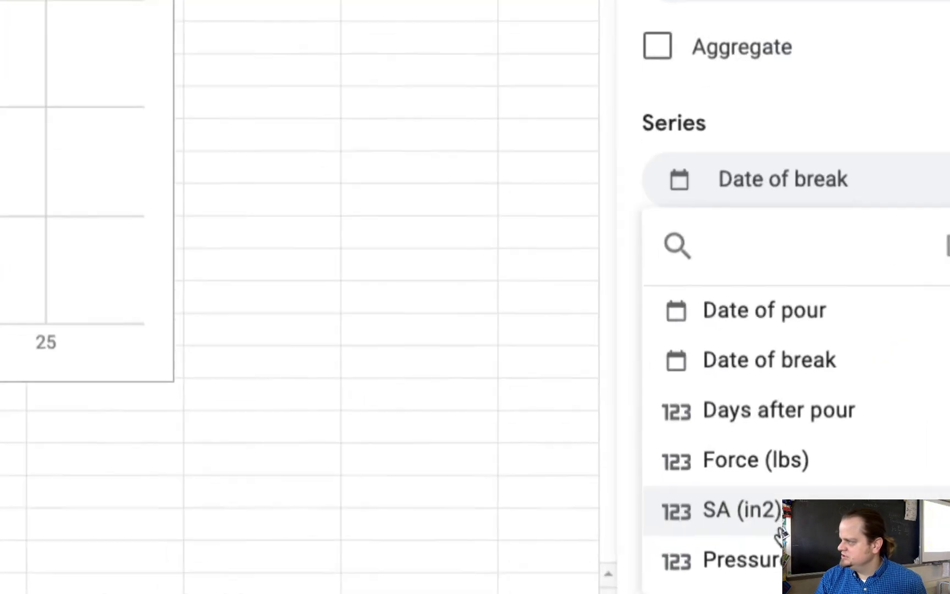
pyautogui.click(775, 573)
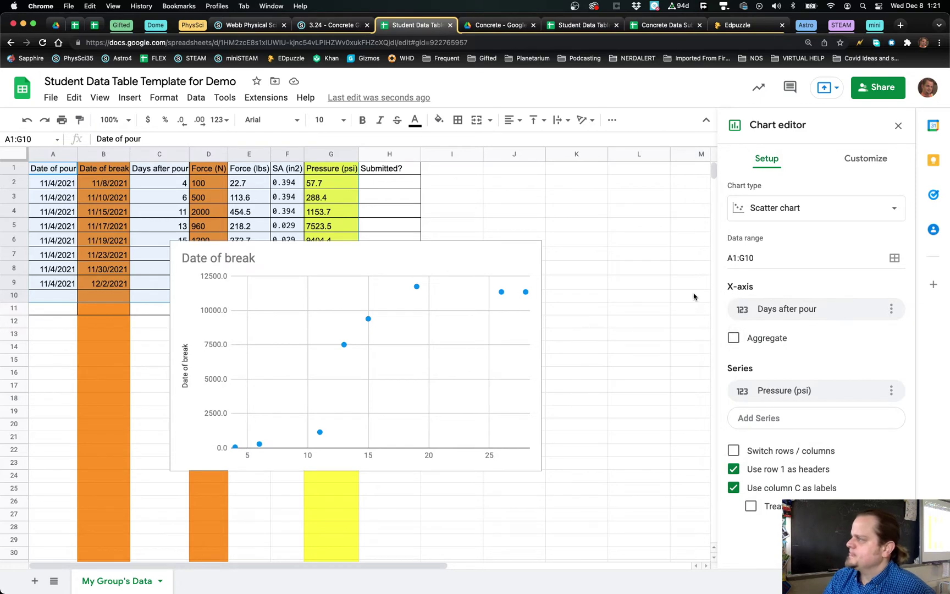
# Step: Try a light green background color in the chart style settings and undo it
pyautogui.click(866, 160)
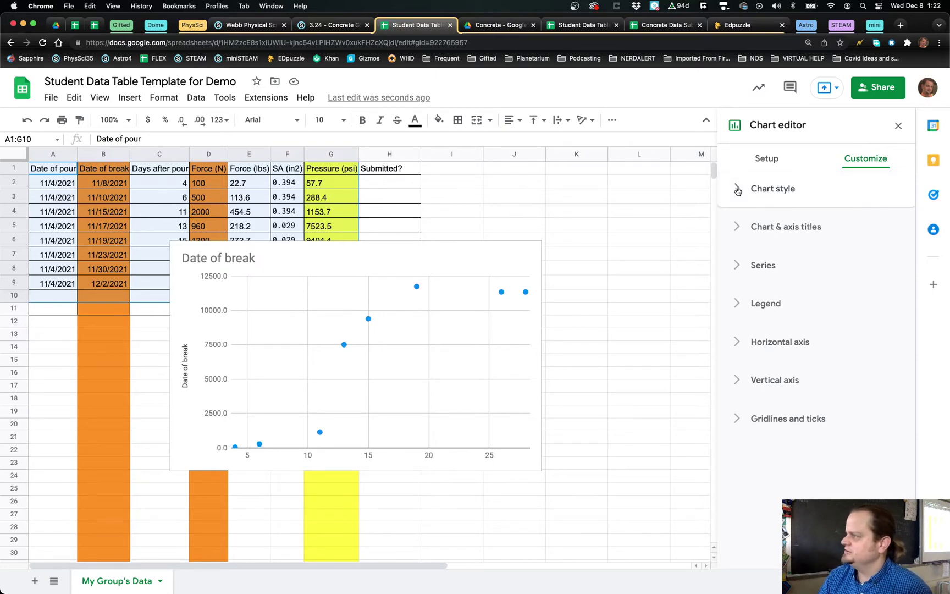
pyautogui.click(770, 190)
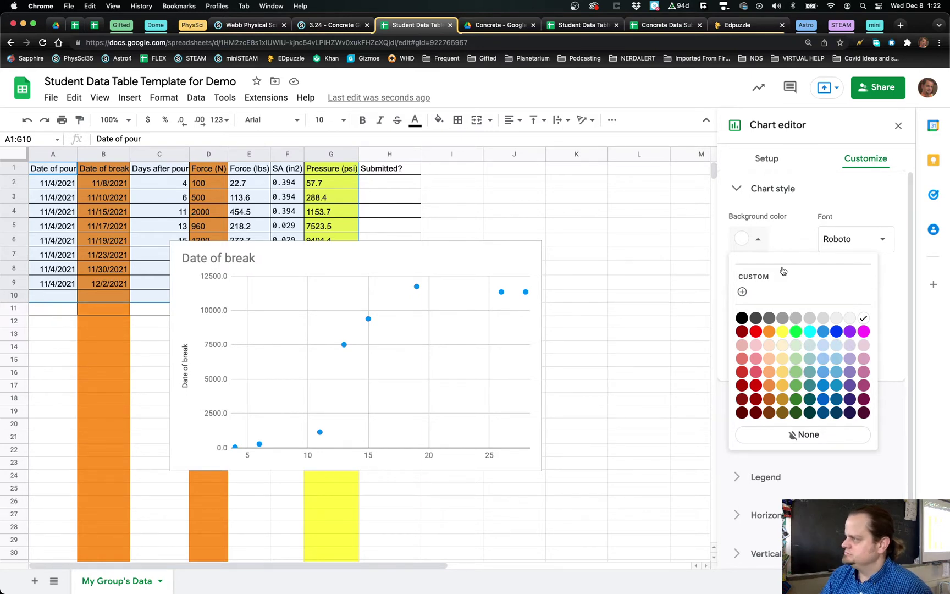
pyautogui.click(796, 372)
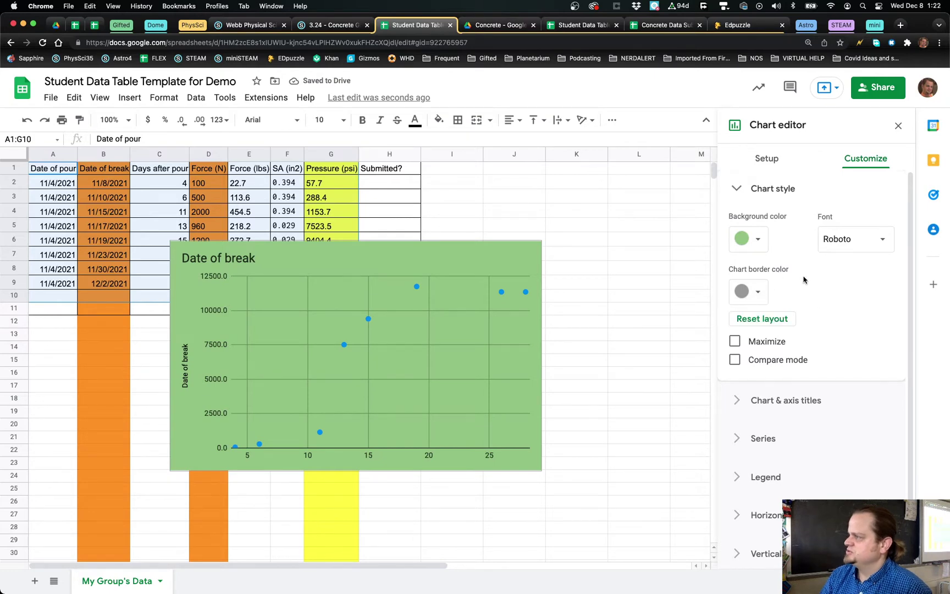
pyautogui.press('super+z')
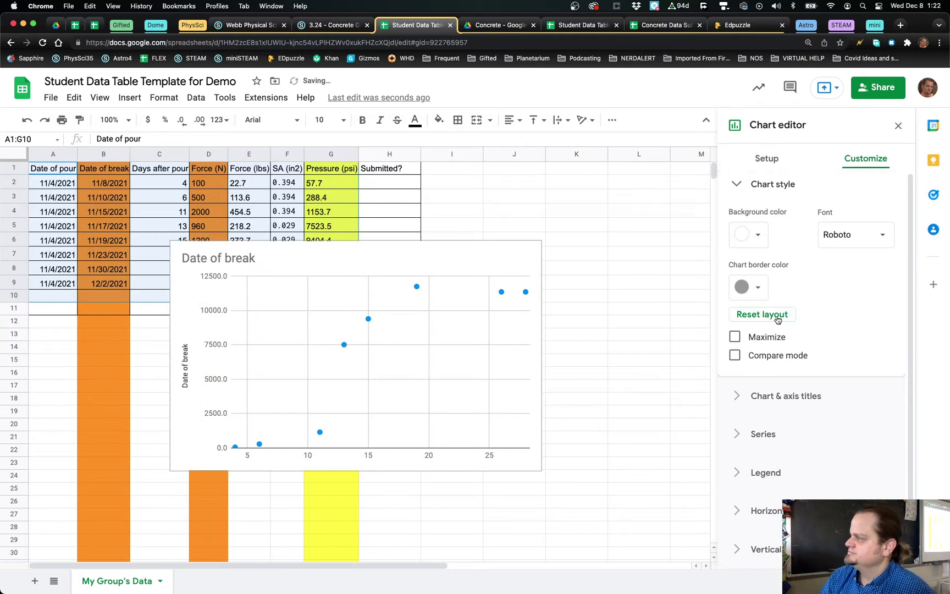
pyautogui.click(736, 190)
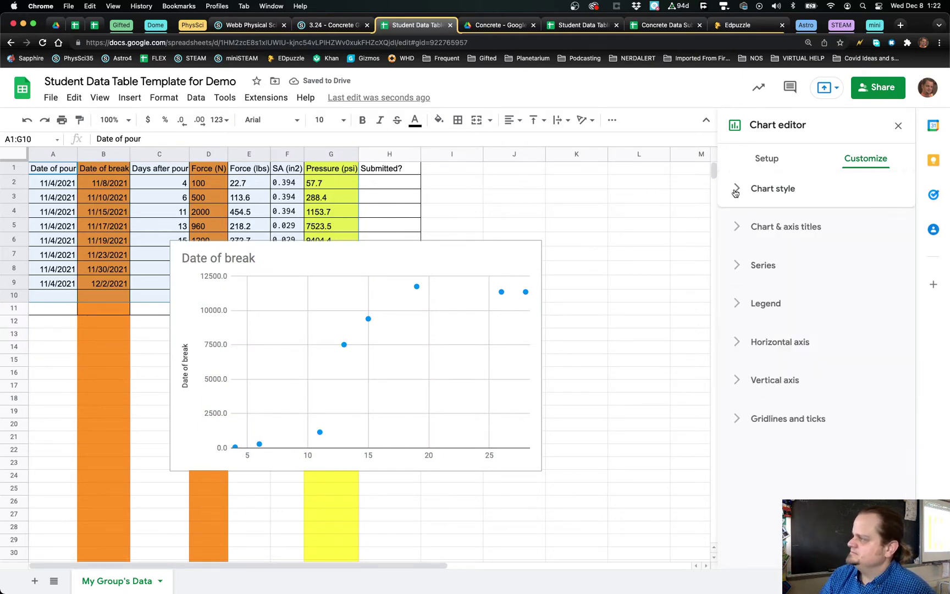
# Step: Change the chart title to "How long does it take mortar to cure?"
pyautogui.click(739, 229)
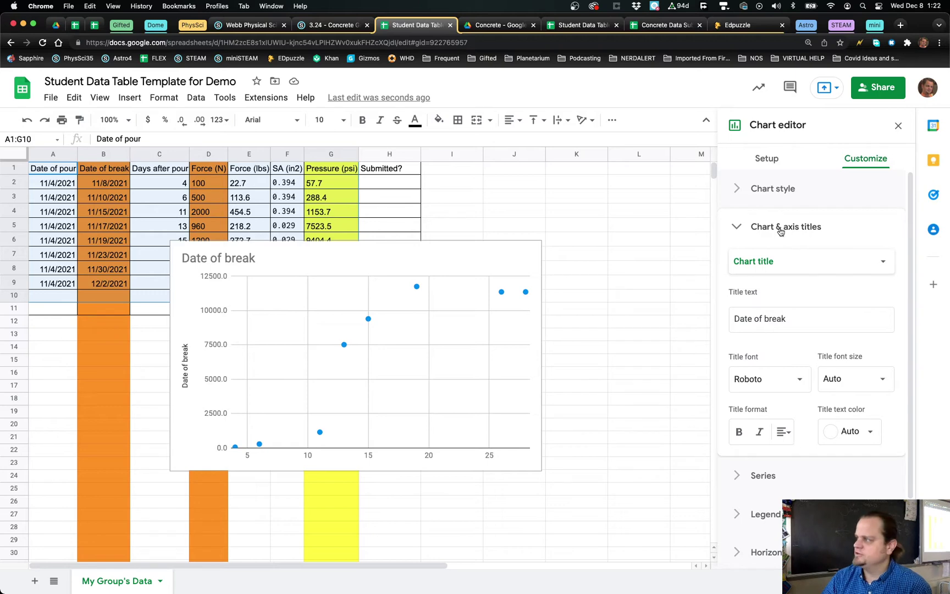
pyautogui.scroll(-1, 772, 286)
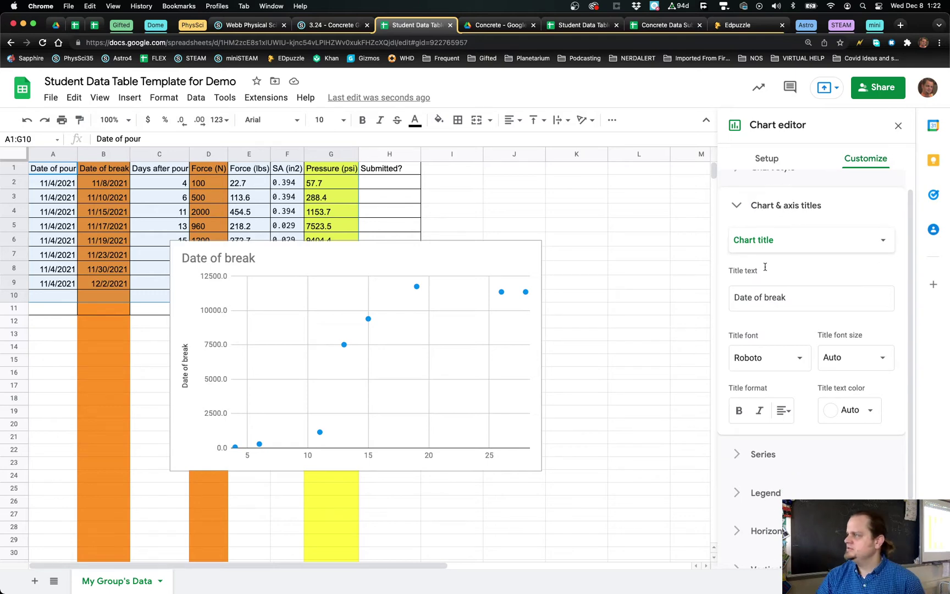
pyautogui.scroll(1, 775, 302)
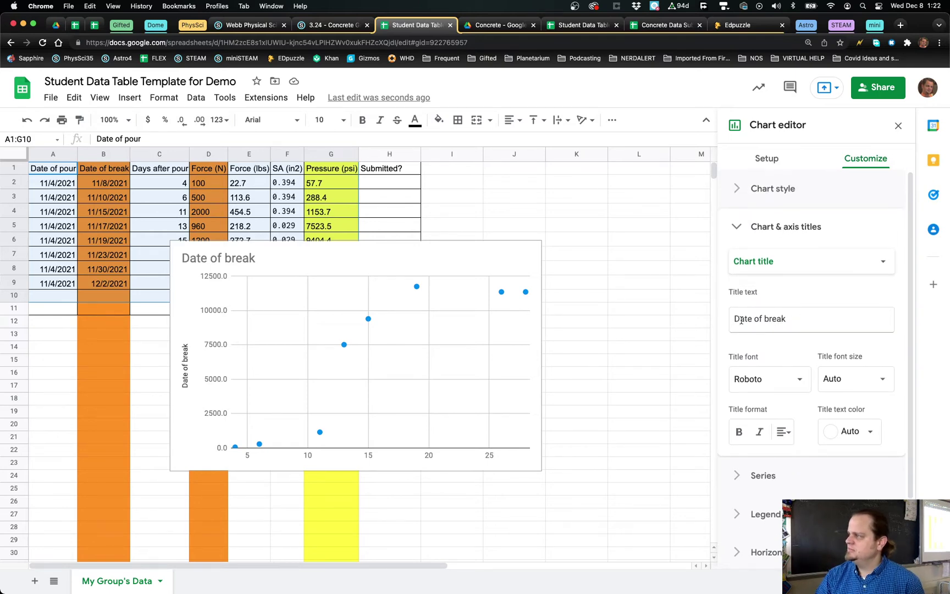
pyautogui.click(761, 317)
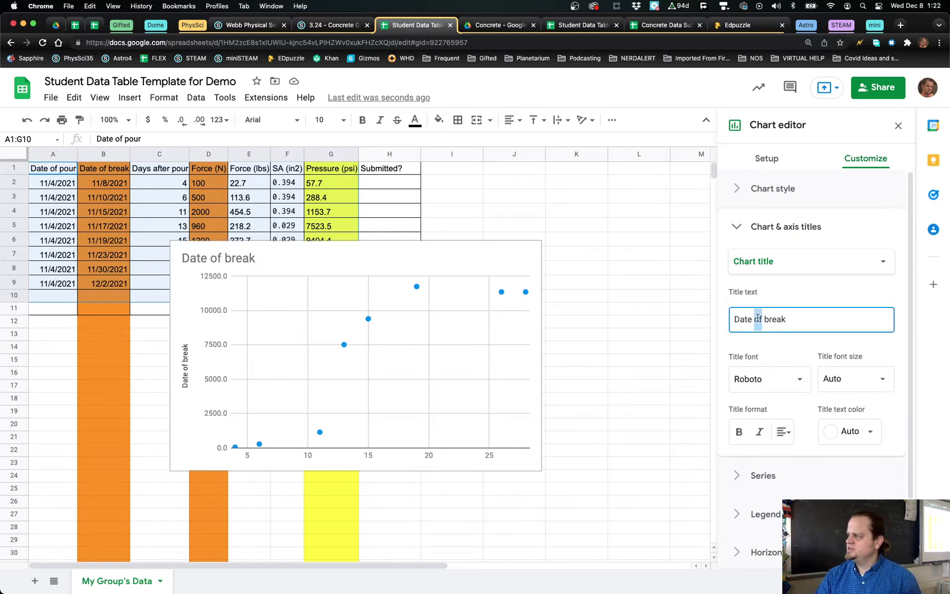
pyautogui.tripleClick(758, 318)
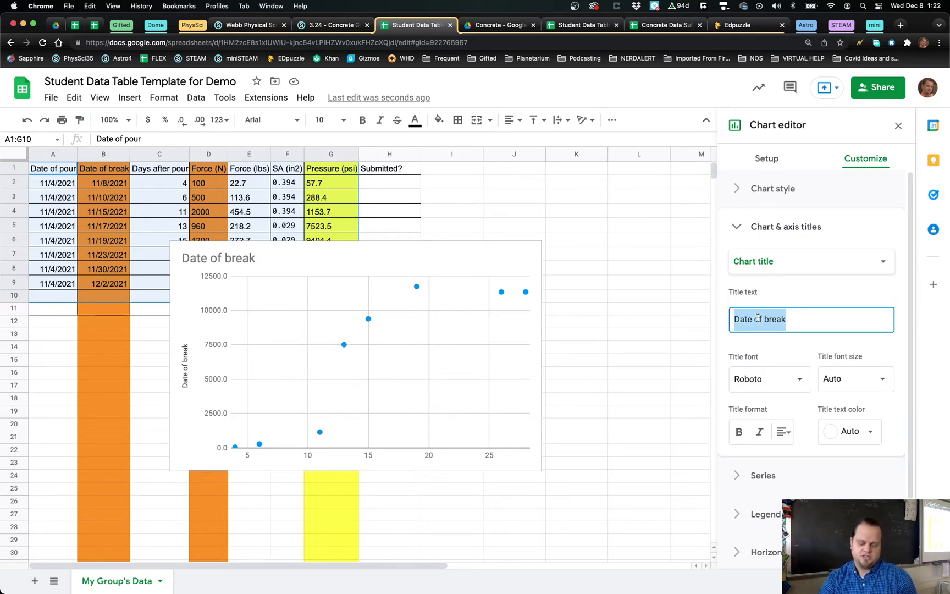
pyautogui.write('How long does it')
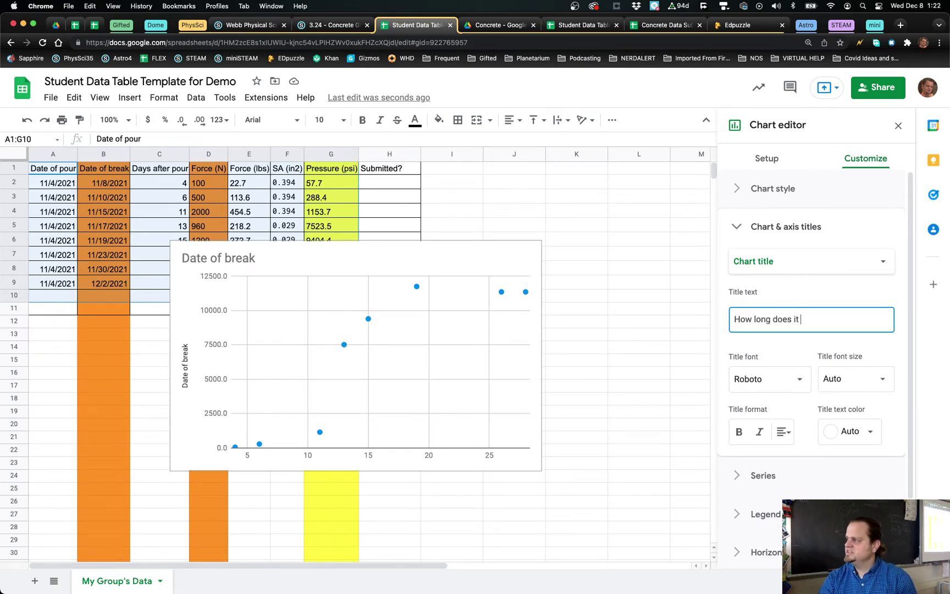
pyautogui.write(' take mortar')
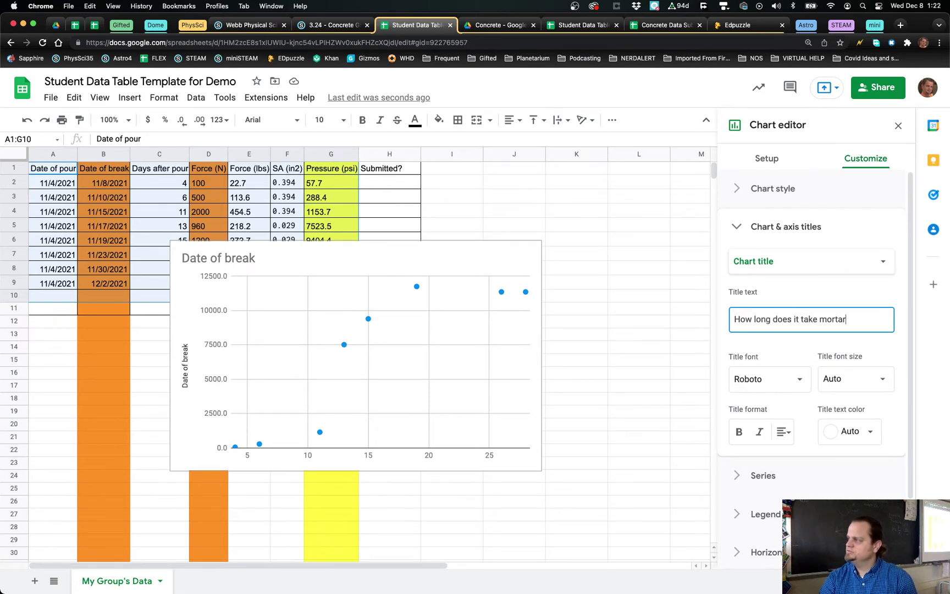
pyautogui.write(' to')
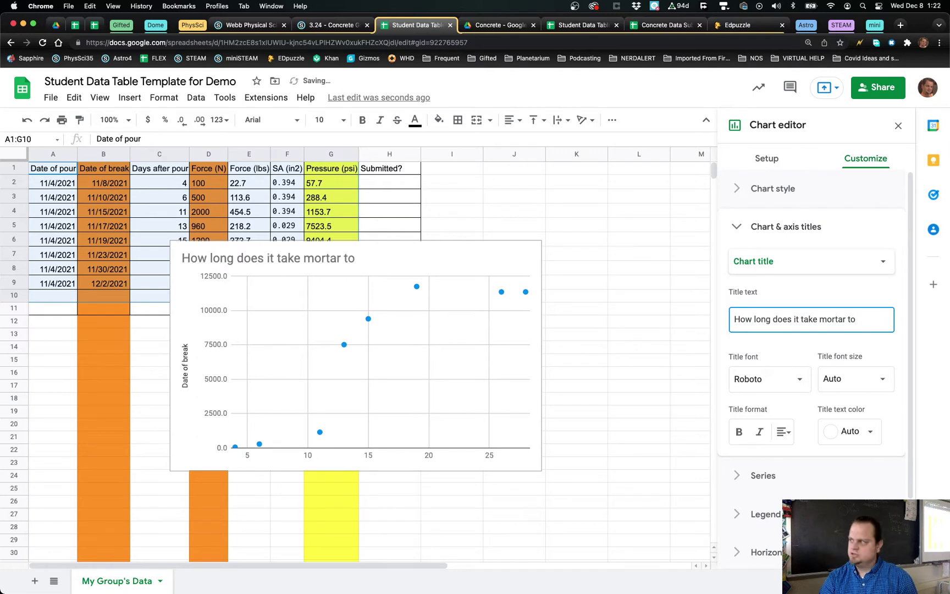
pyautogui.write(' cure?')
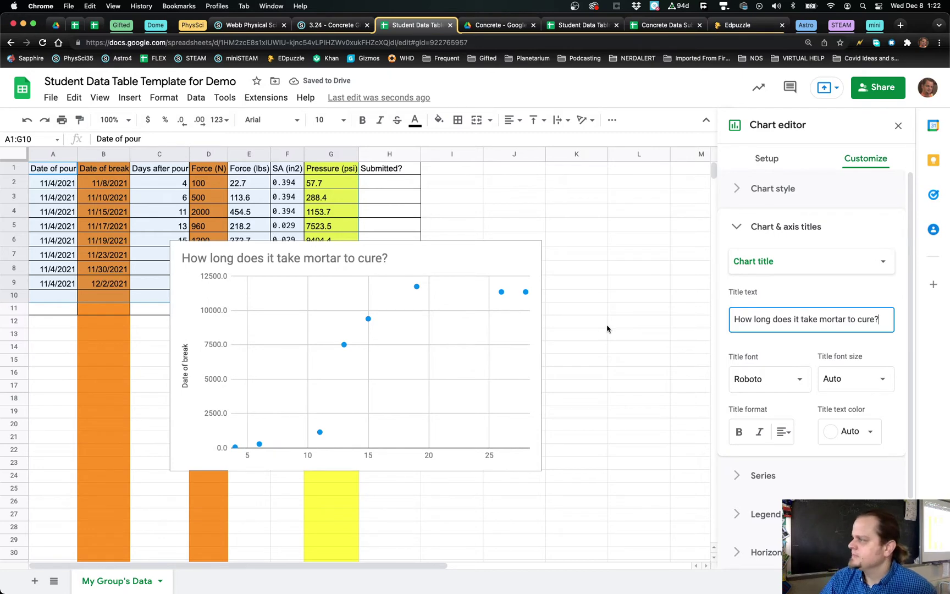
pyautogui.scroll(-2, 791, 353)
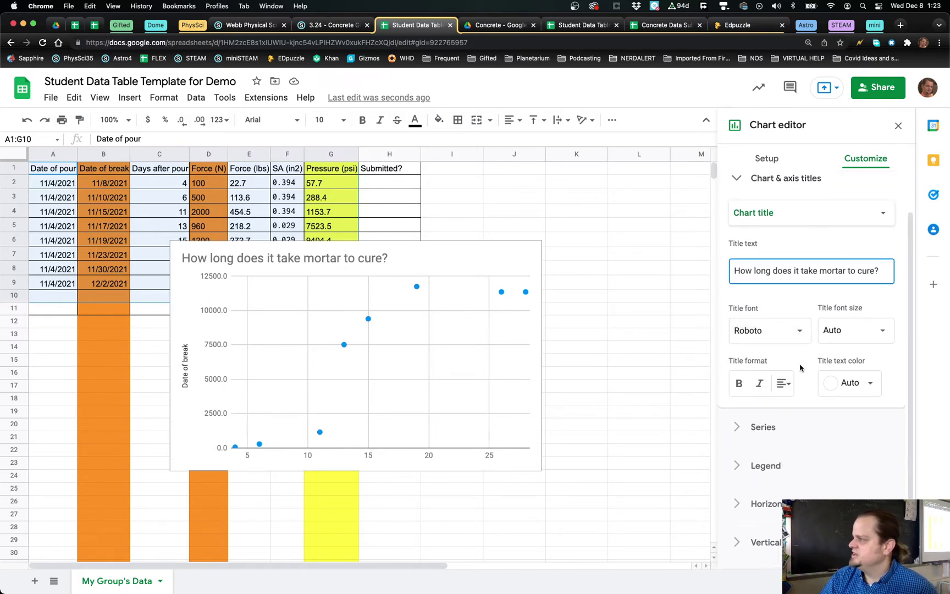
pyautogui.scroll(2, 812, 363)
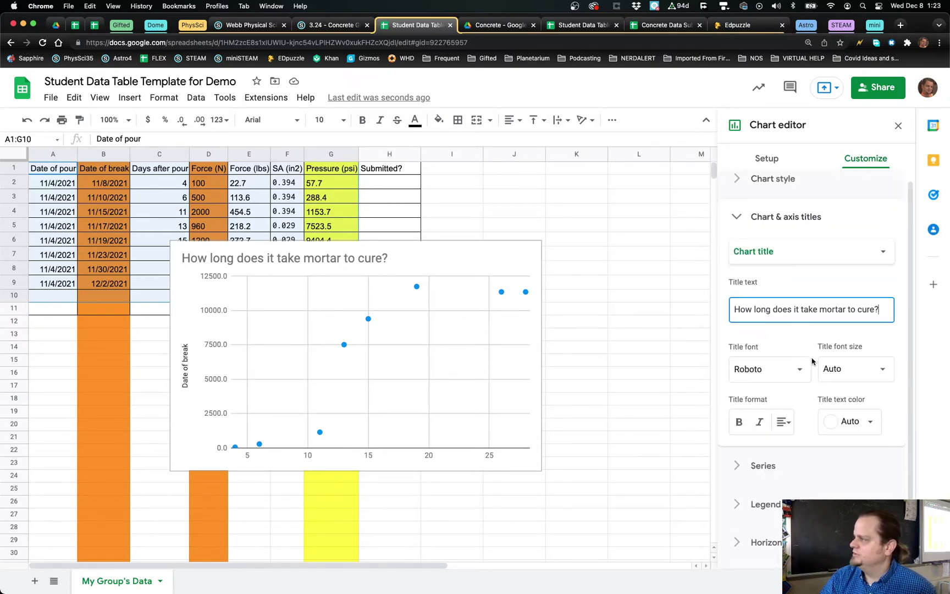
pyautogui.click(758, 259)
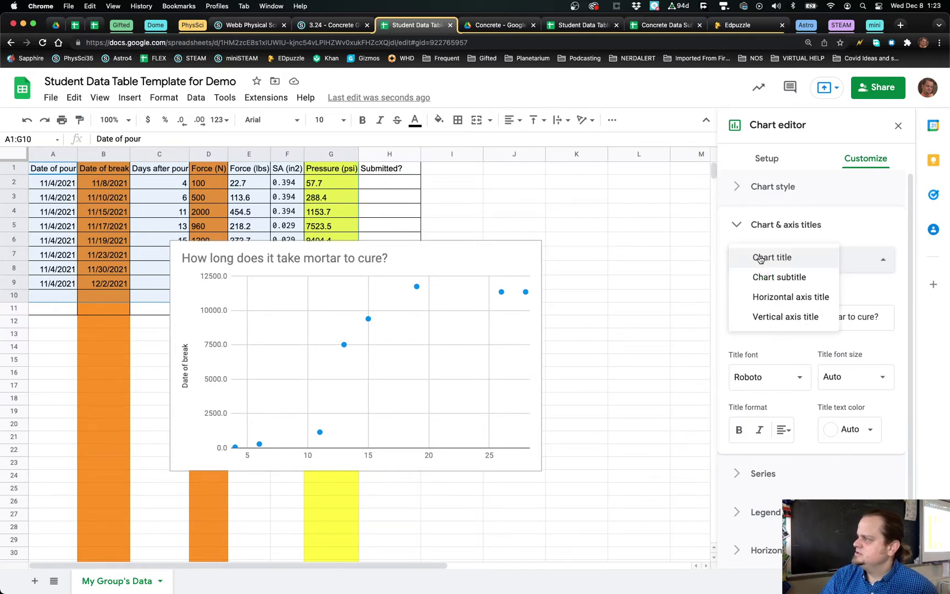
pyautogui.click(761, 259)
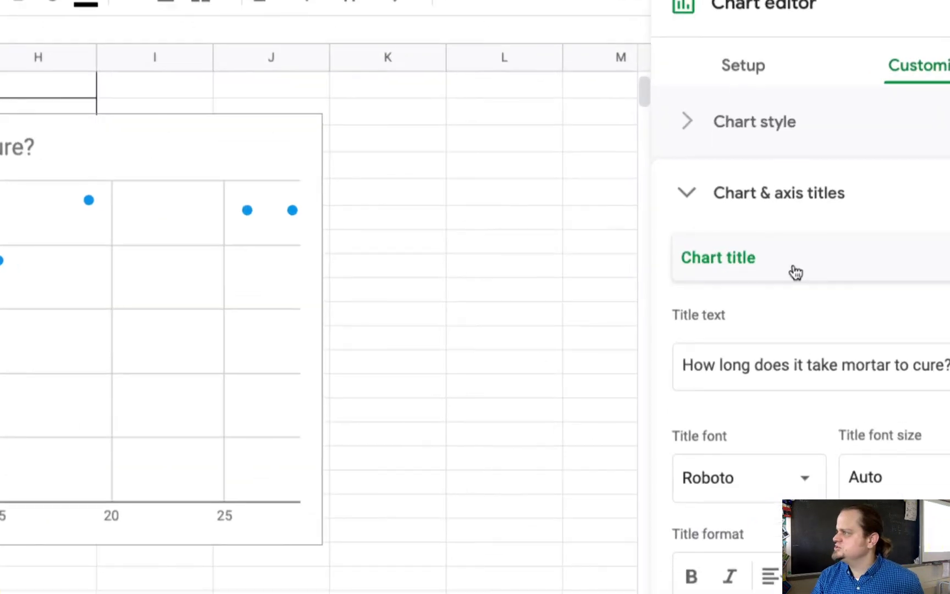
# Step: Set the chart's horizontal axis title to "Days after pour"
pyautogui.click(765, 274)
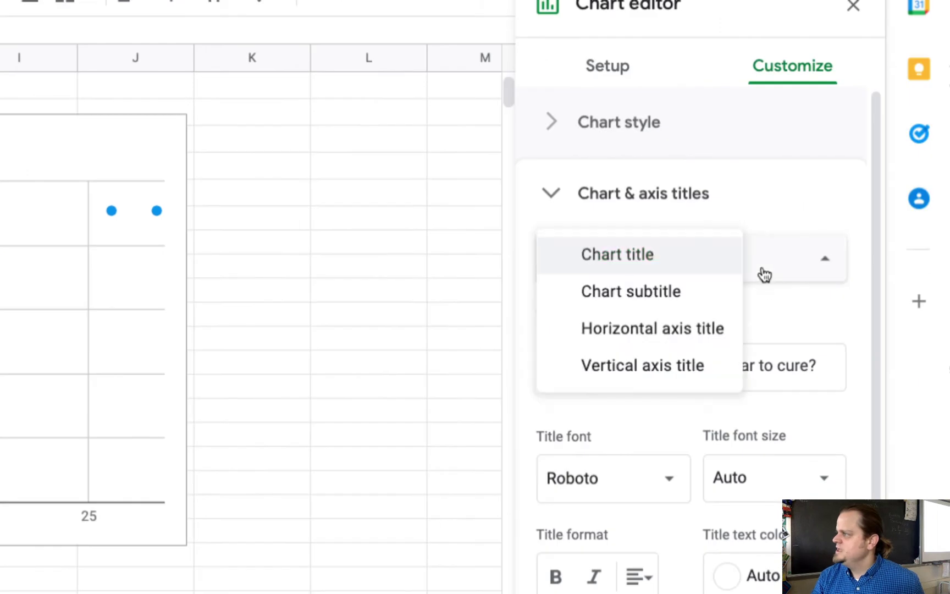
pyautogui.click(677, 330)
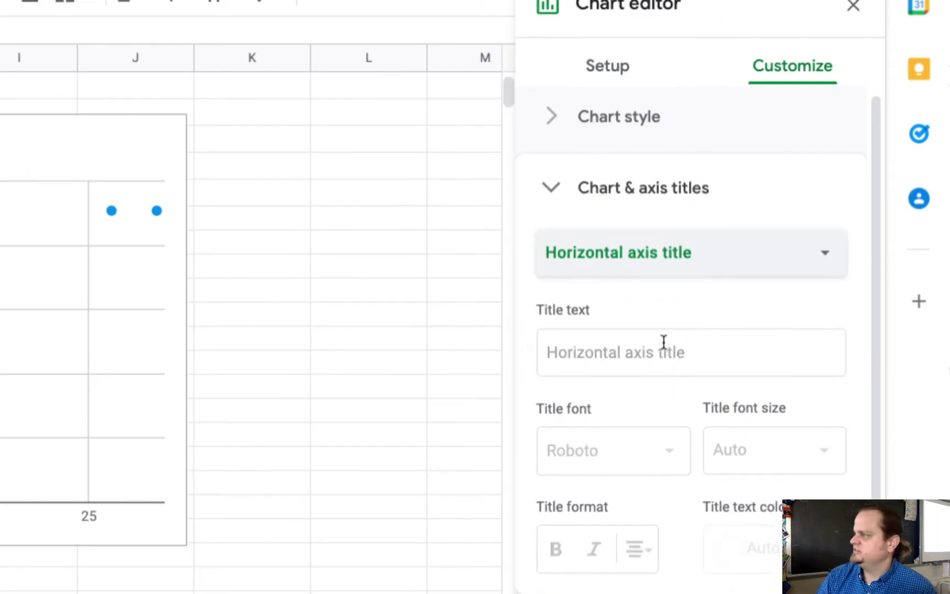
pyautogui.click(664, 342)
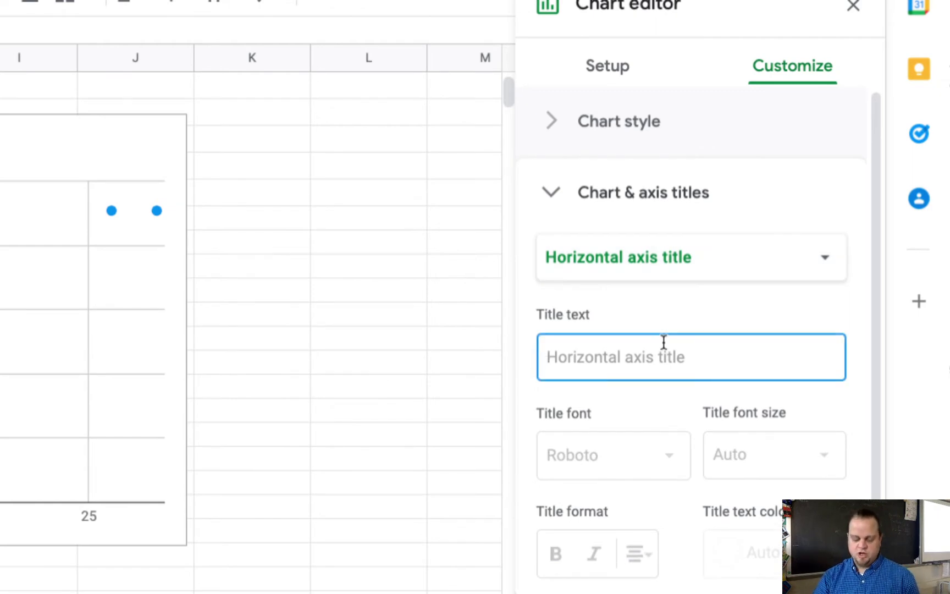
pyautogui.write('Days after t')
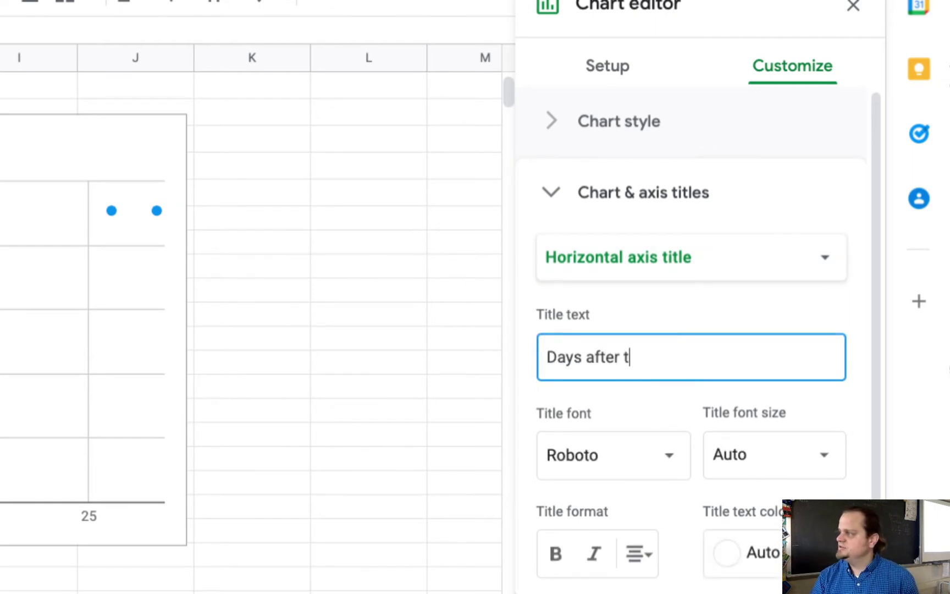
pyautogui.press('BackSpace')
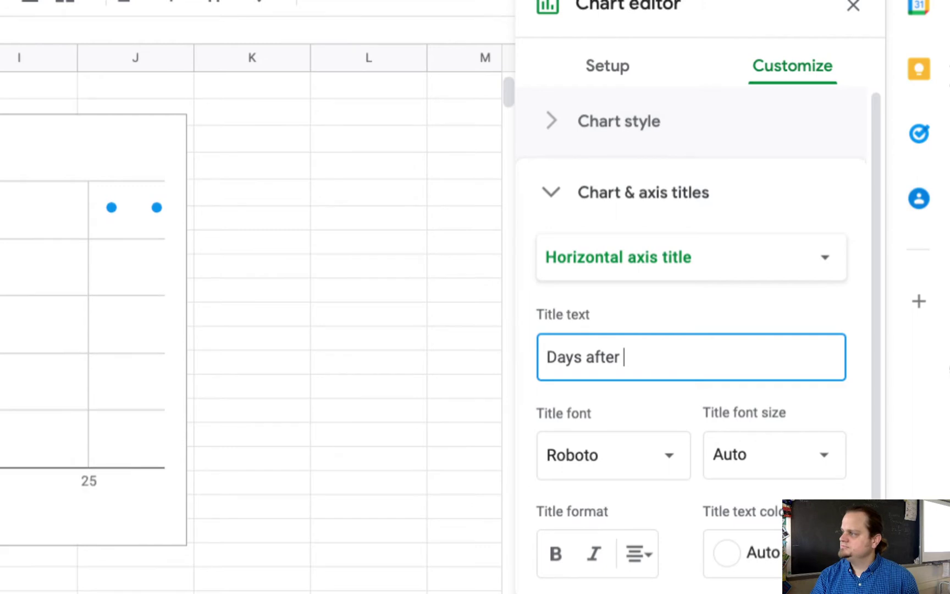
pyautogui.write('pour')
pyautogui.scroll(-2, 679, 341)
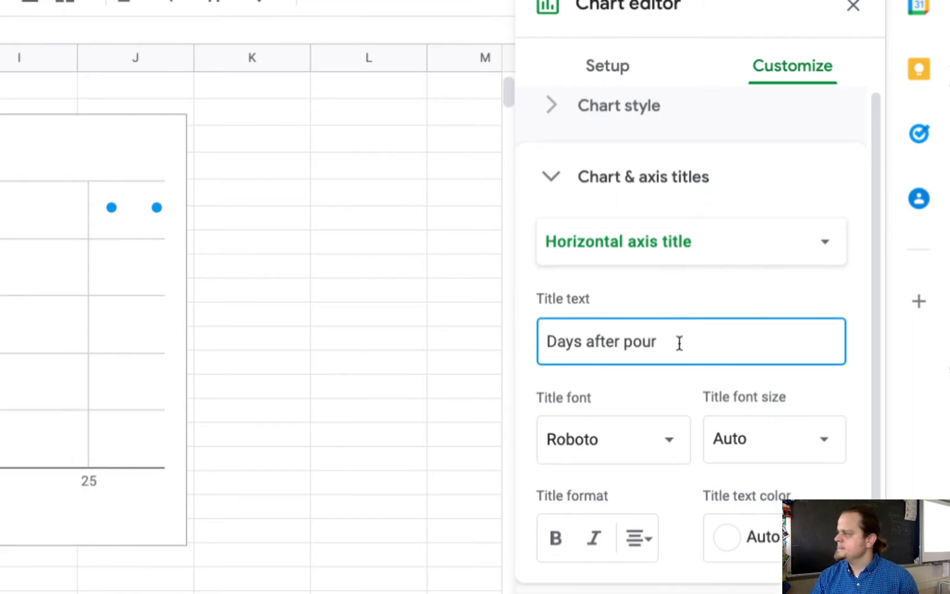
pyautogui.scroll(2, 678, 340)
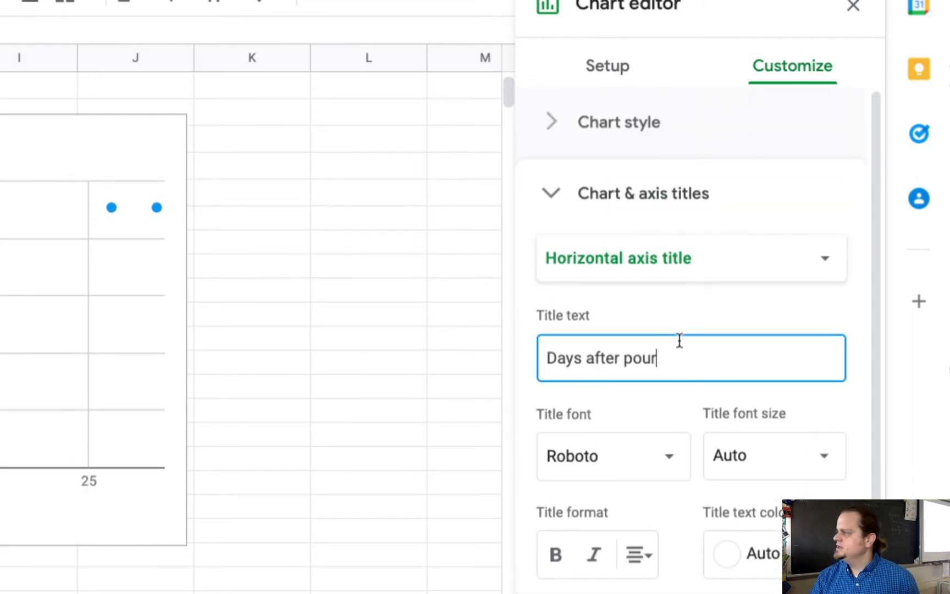
# Step: Replace the chart's vertical axis title with "Breaking Pressure (psi)"
pyautogui.click(673, 273)
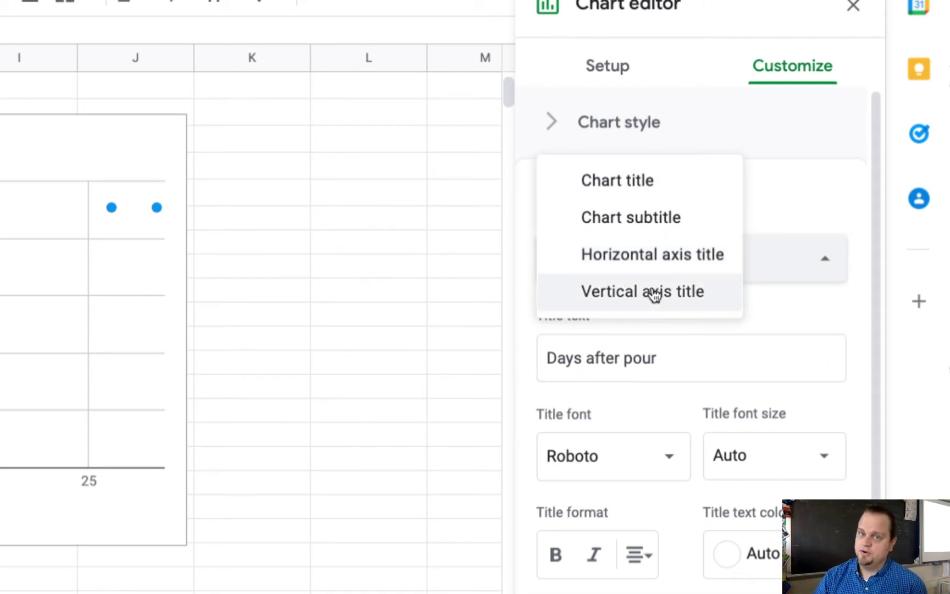
pyautogui.click(652, 293)
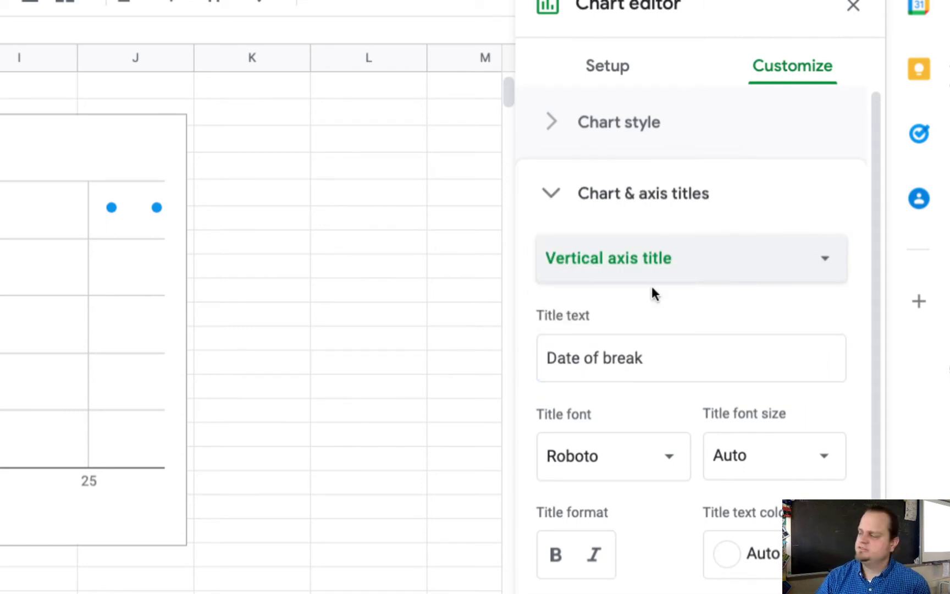
pyautogui.tripleClick(638, 356)
pyautogui.write('Br')
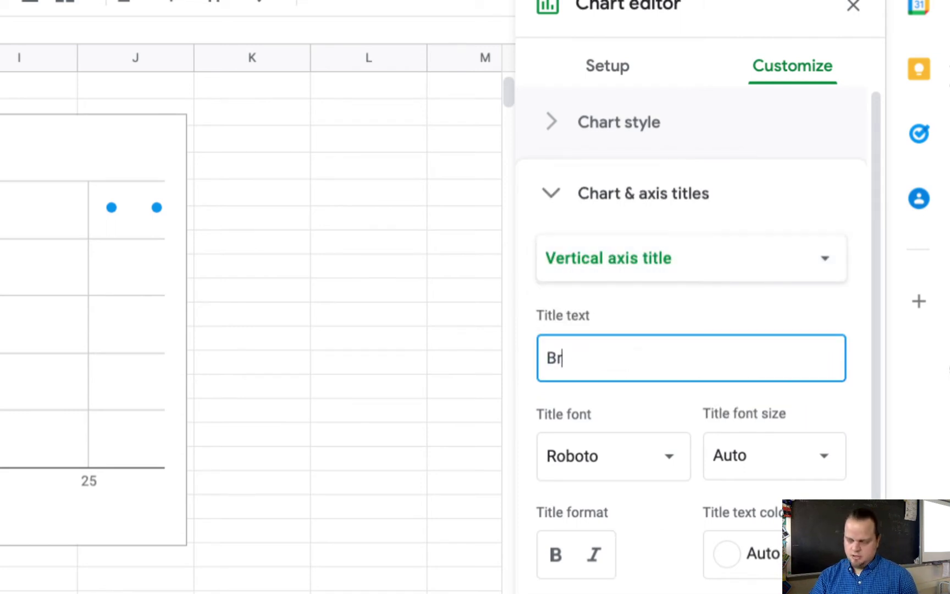
pyautogui.write('eaking Presure')
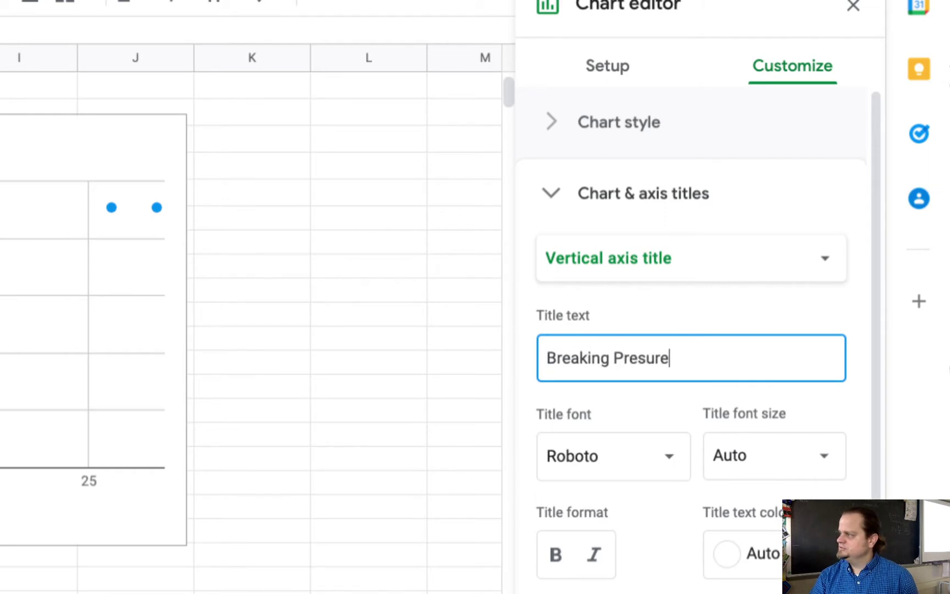
pyautogui.press('BackSpace')
pyautogui.press('BackSpace')
pyautogui.press('BackSpace')
pyautogui.write('sure (ps')
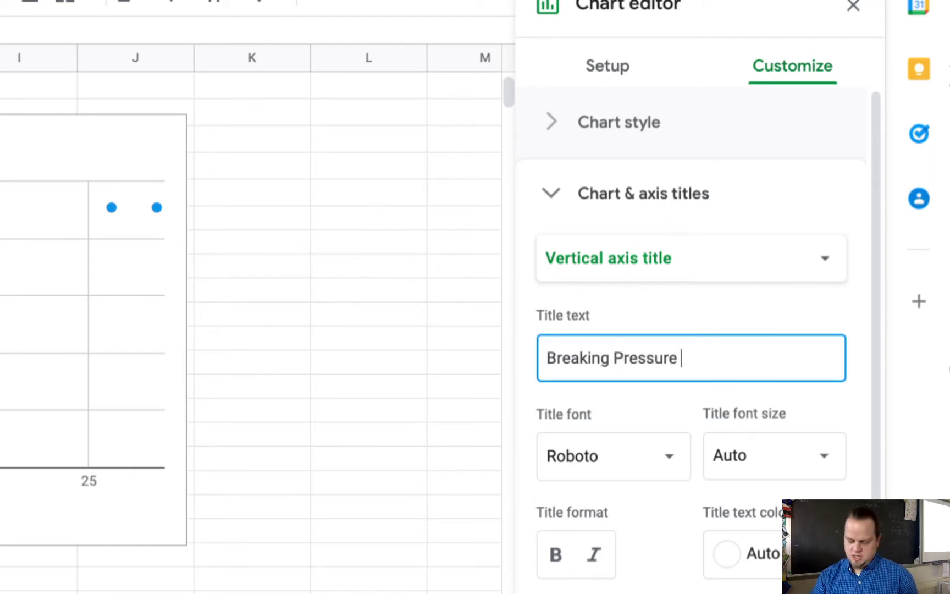
pyautogui.write('i)')
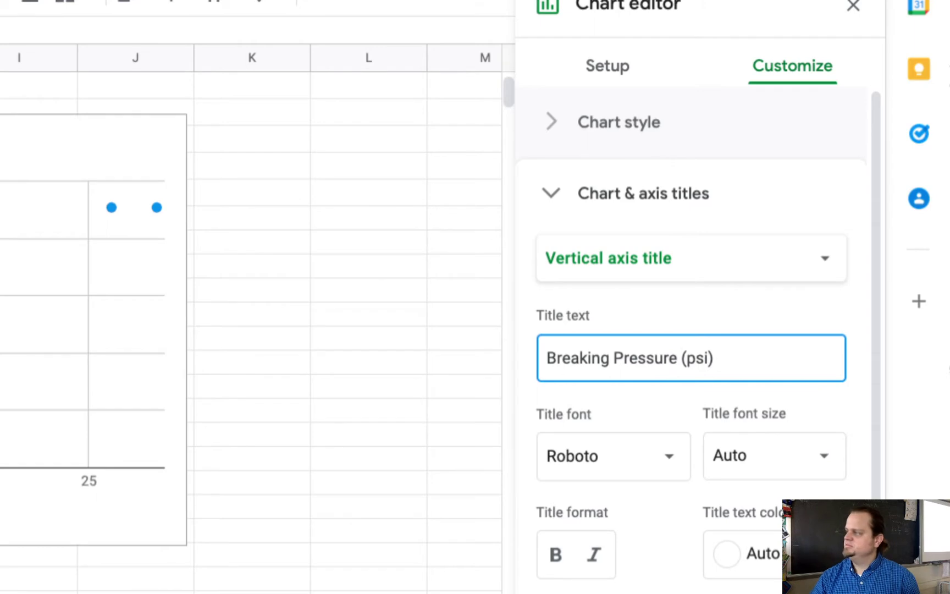
pyautogui.scroll(-1, 649, 357)
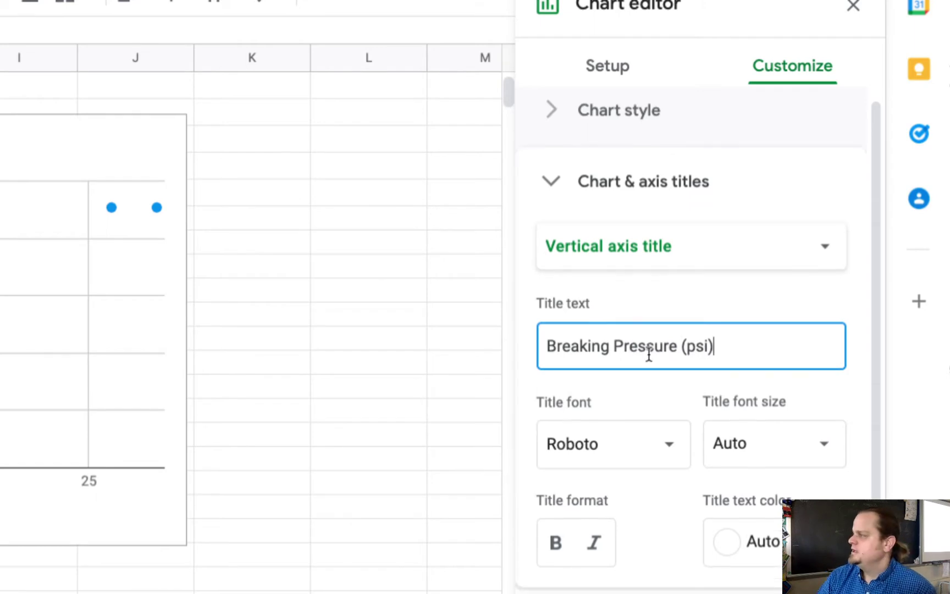
pyautogui.scroll(-2, 648, 355)
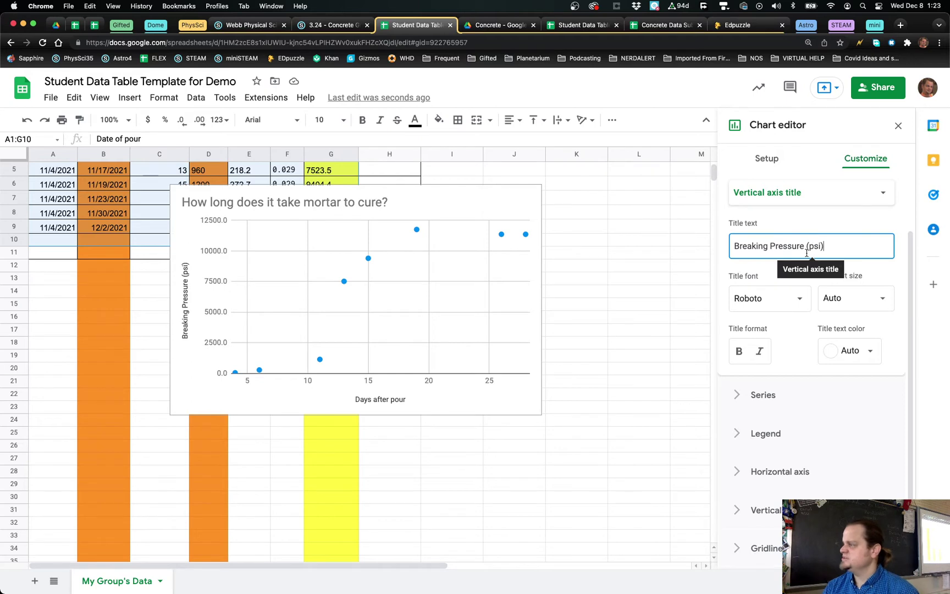
pyautogui.scroll(3, 769, 248)
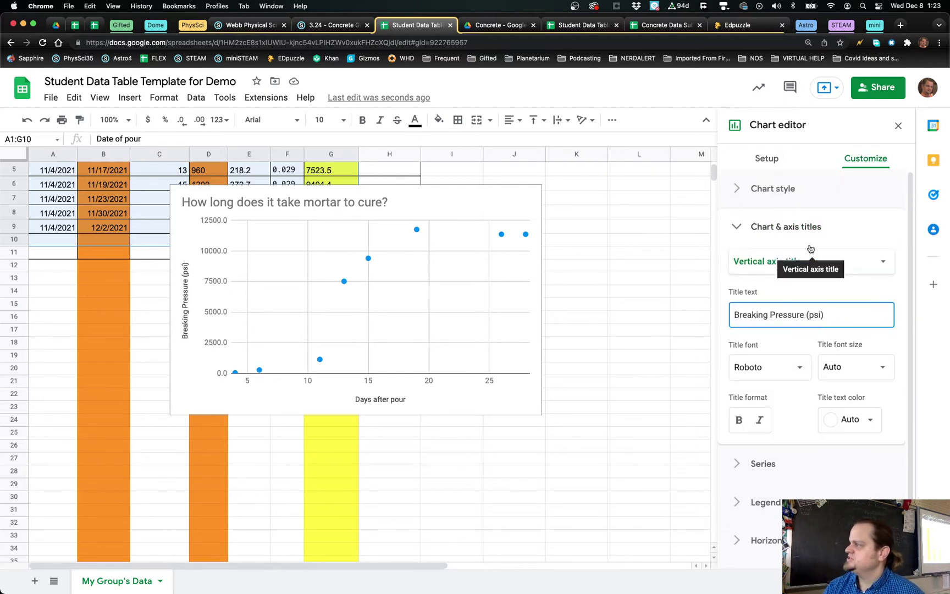
# Step: Change the color of the Pressure (psi) series points to red
pyautogui.click(750, 229)
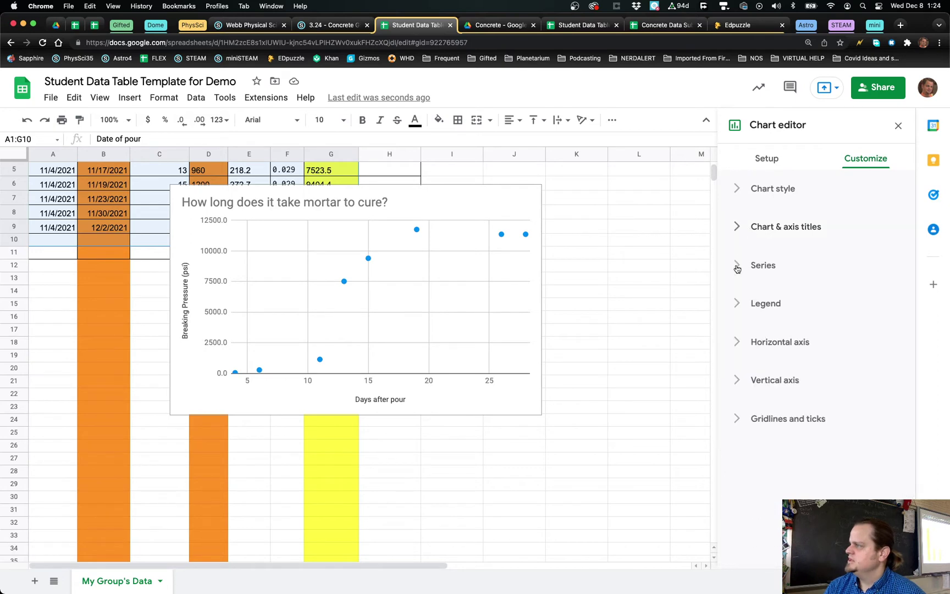
pyautogui.click(764, 275)
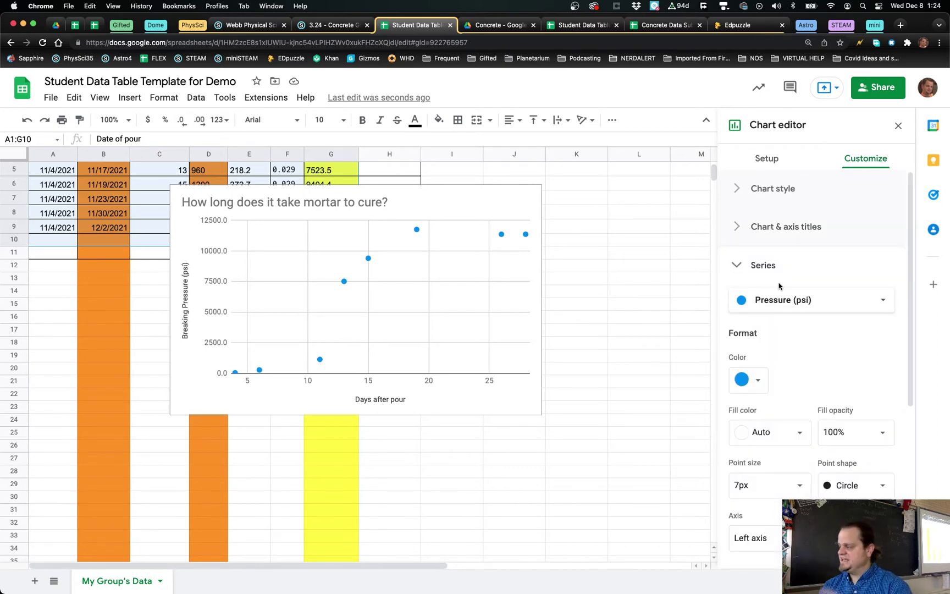
pyautogui.click(758, 381)
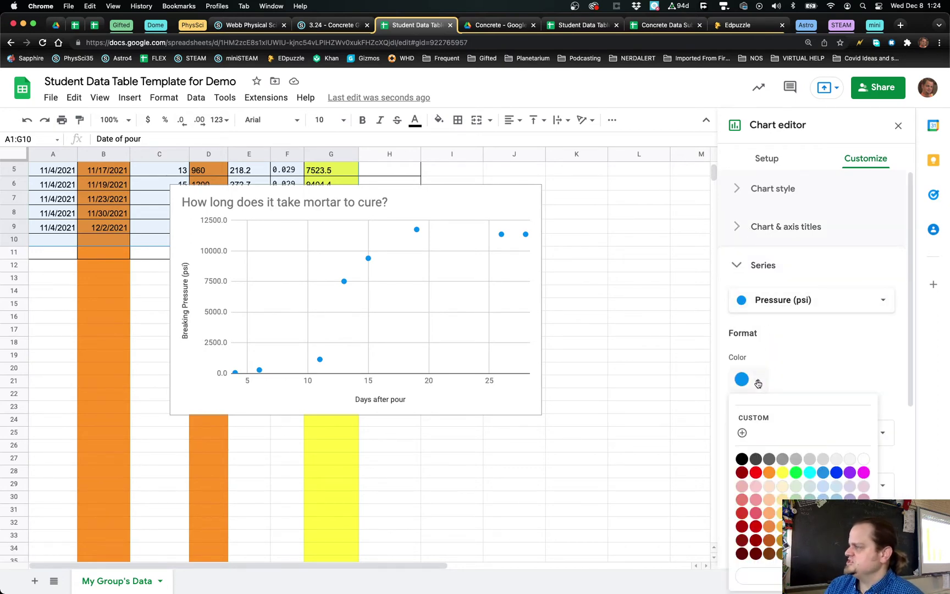
pyautogui.click(757, 472)
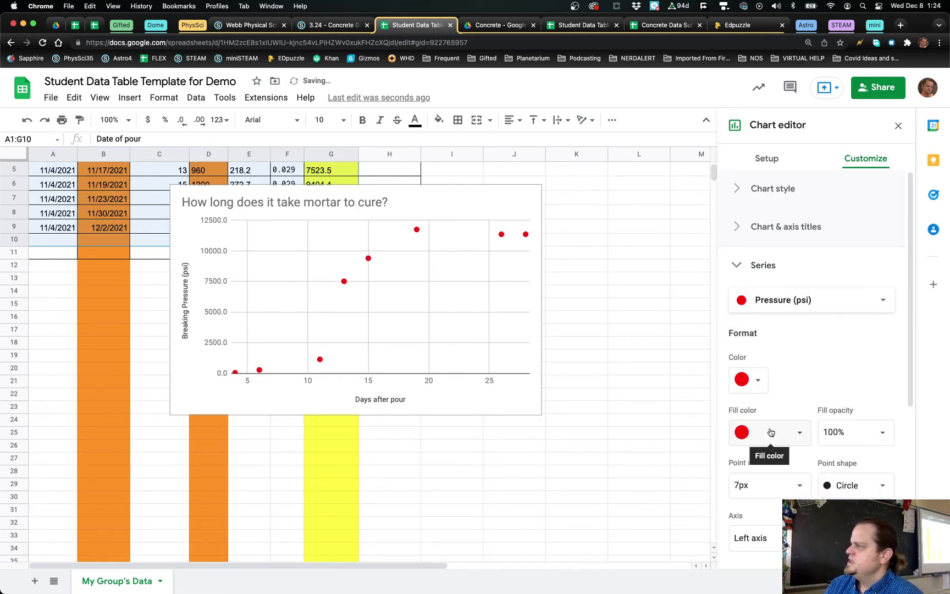
# Step: Add a trendline to the Pressure (psi) series
pyautogui.scroll(-5, 807, 434)
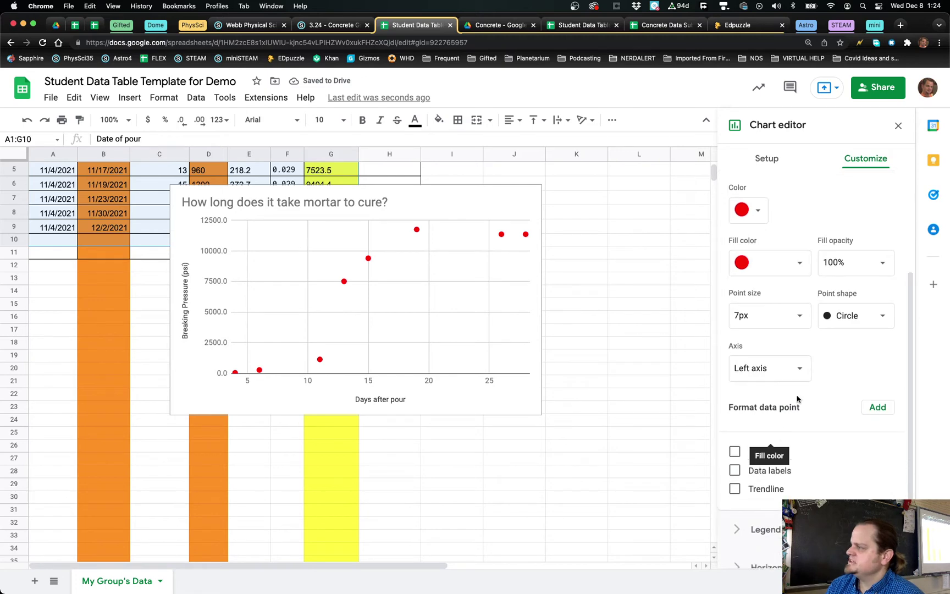
pyautogui.scroll(-1, 790, 321)
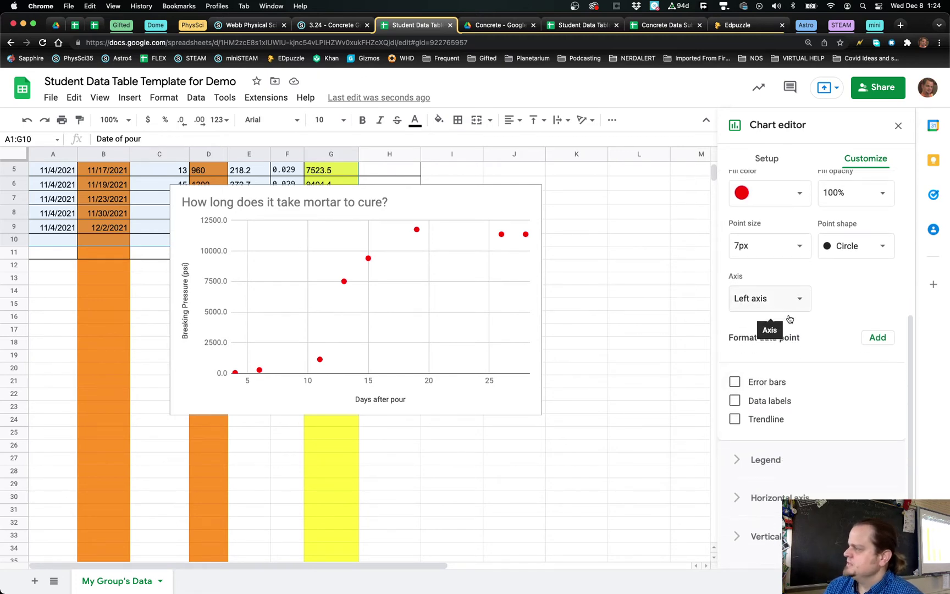
pyautogui.scroll(-1, 798, 327)
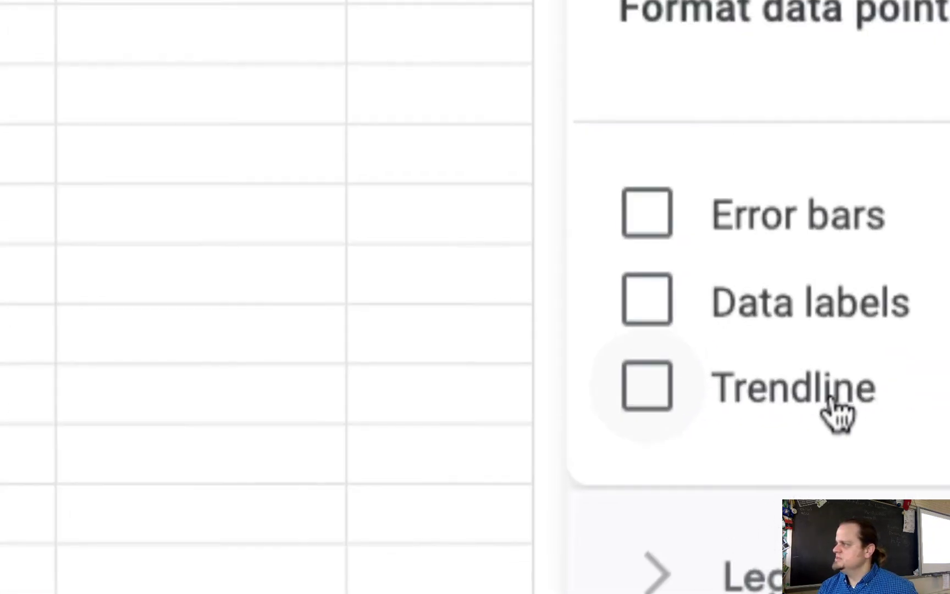
pyautogui.click(655, 391)
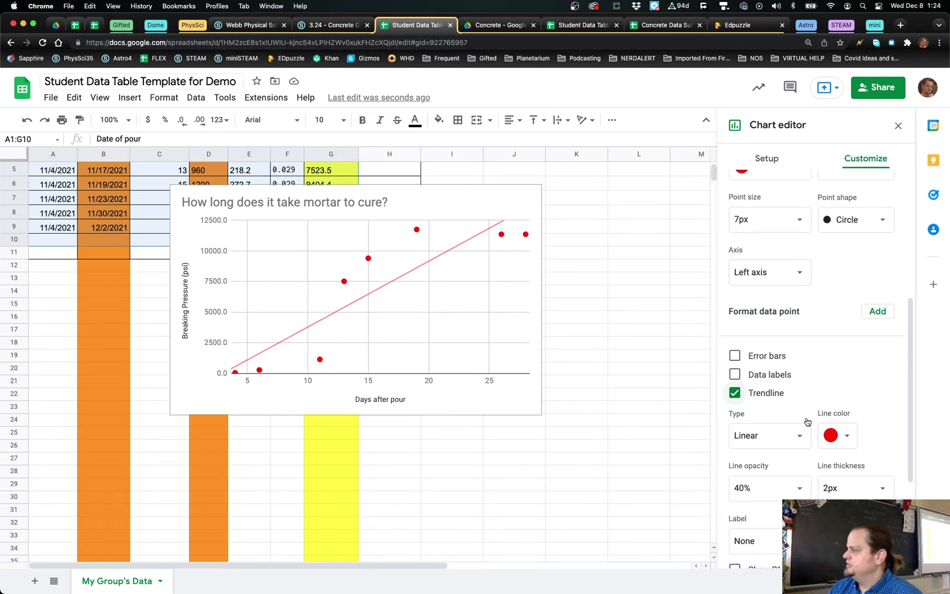
# Step: Label the trendline with its equation
pyautogui.scroll(-5, 805, 420)
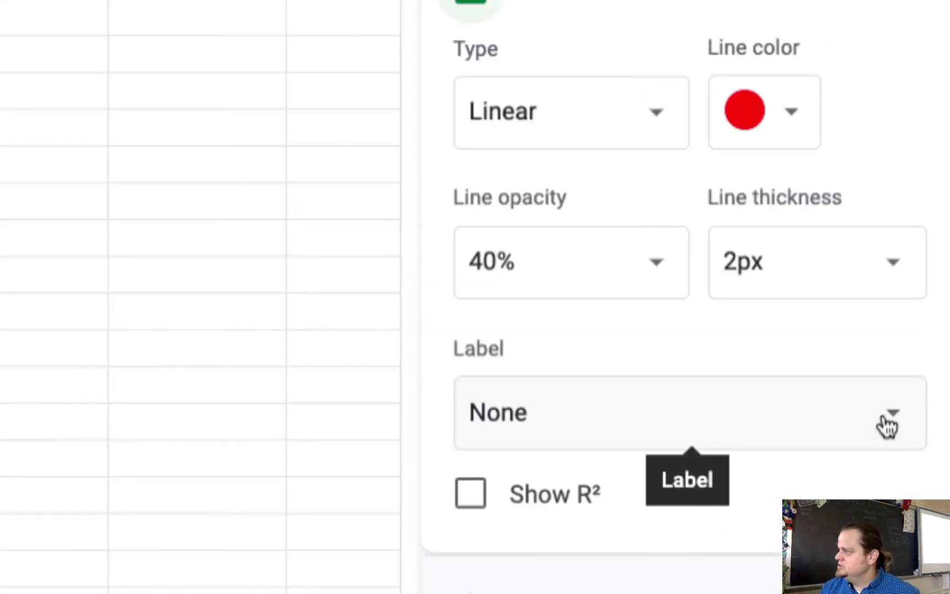
pyautogui.scroll(-3, 886, 426)
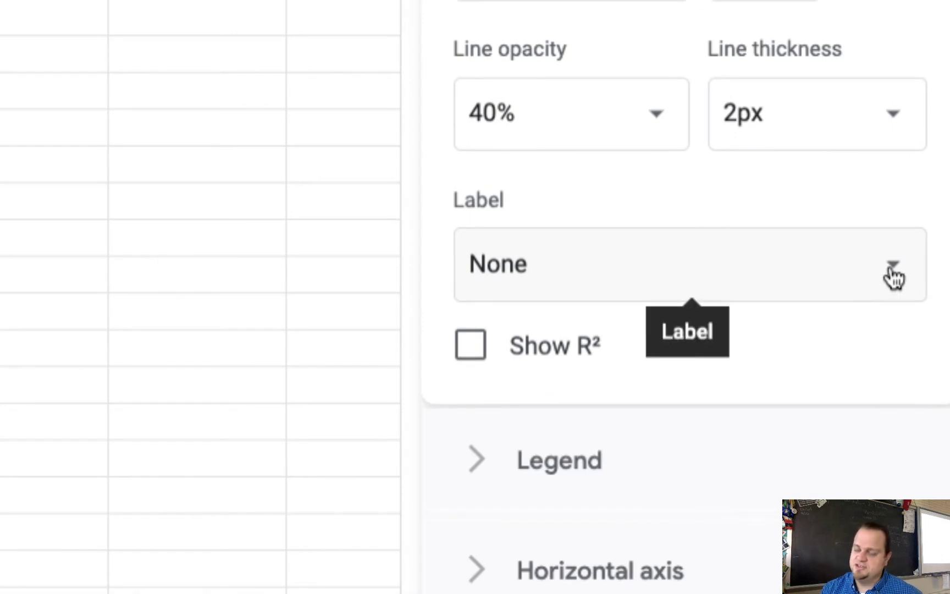
pyautogui.click(894, 275)
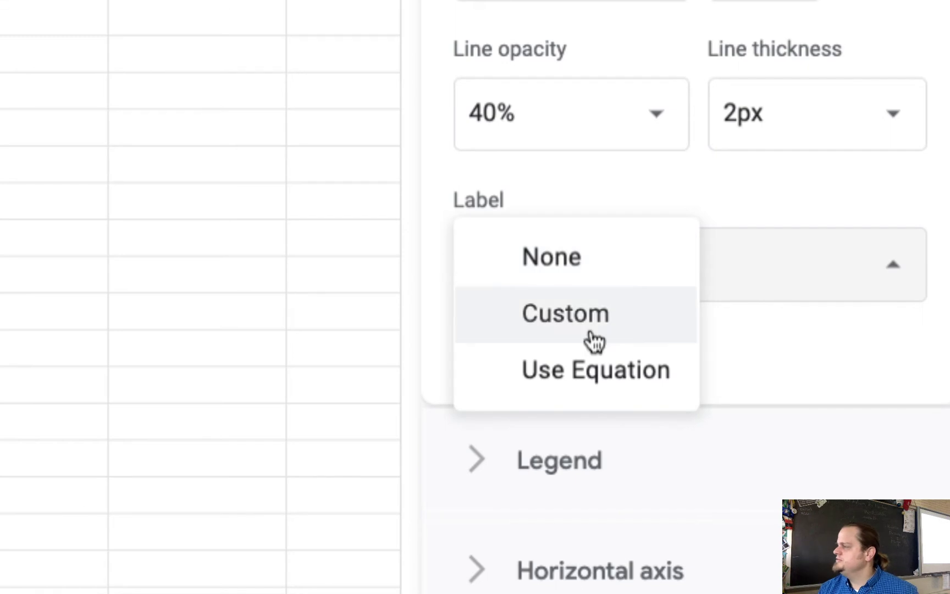
pyautogui.click(559, 383)
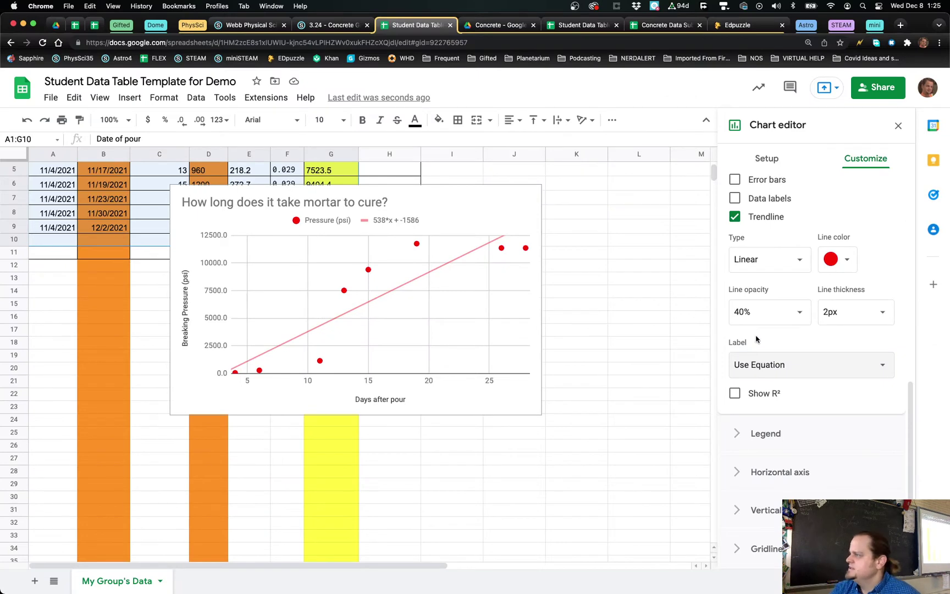
# Step: Look over the Pressure (psi) series settings again and open the chart's legend settings
pyautogui.scroll(5, 766, 312)
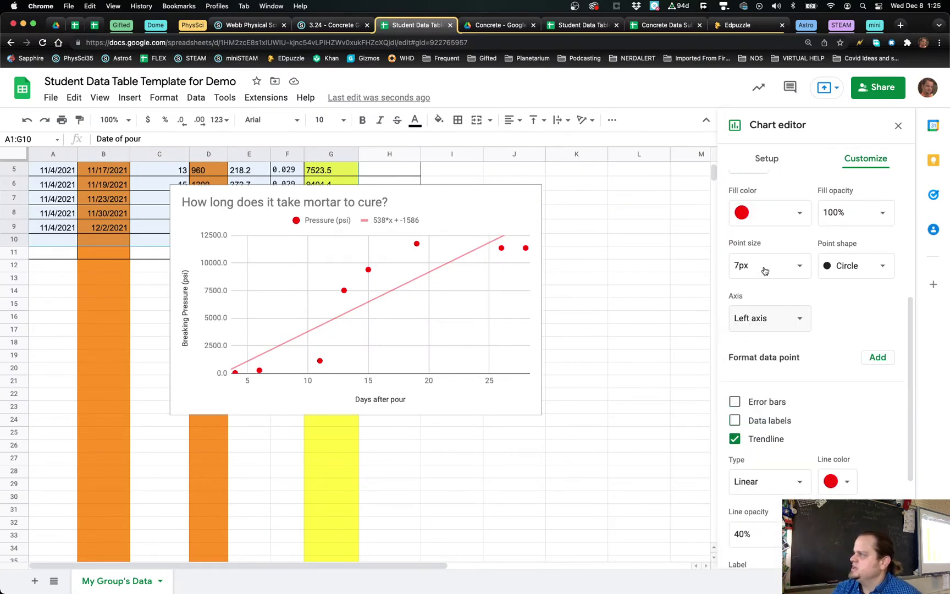
pyautogui.scroll(4, 765, 271)
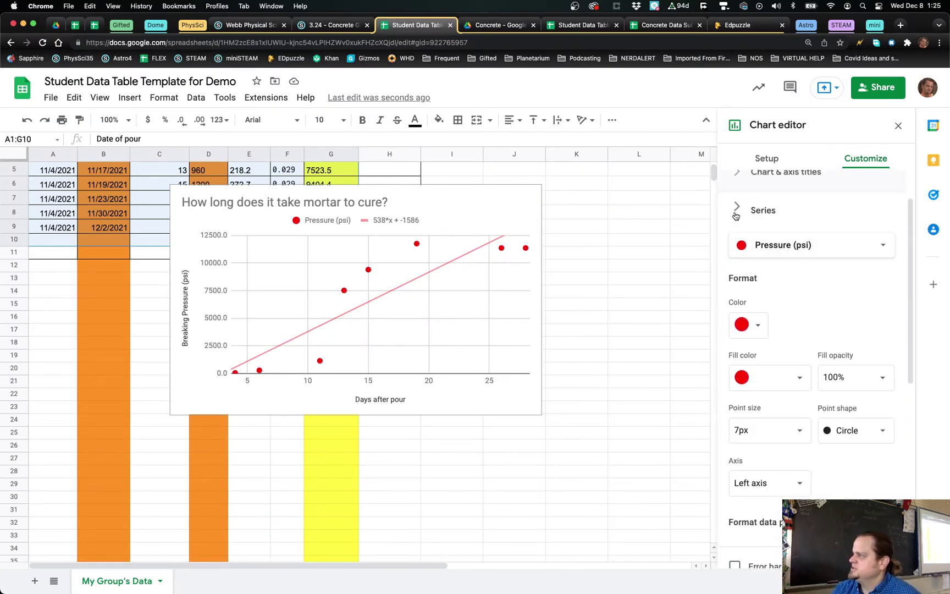
pyautogui.click(736, 215)
pyautogui.scroll(2, 736, 242)
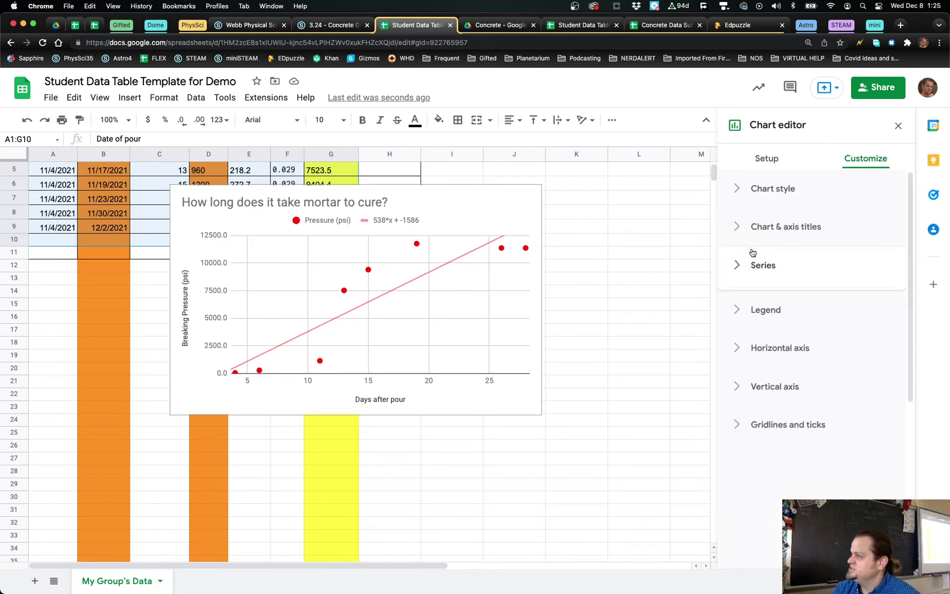
pyautogui.click(753, 265)
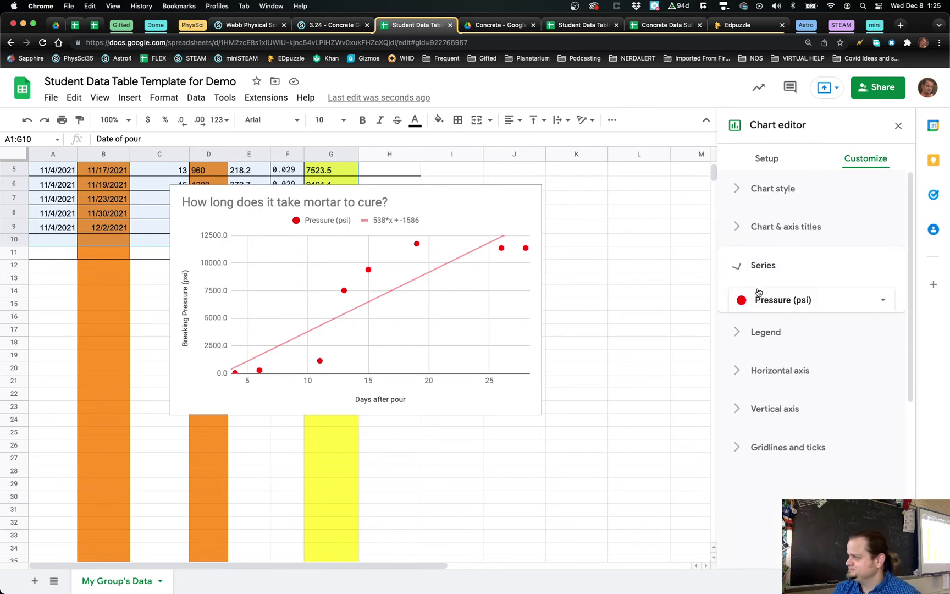
pyautogui.click(839, 304)
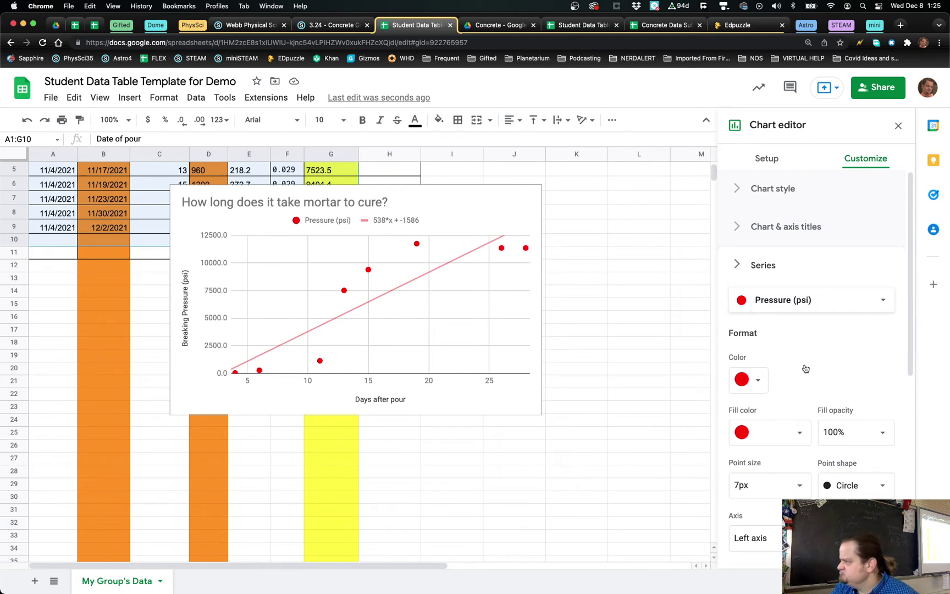
pyautogui.click(797, 266)
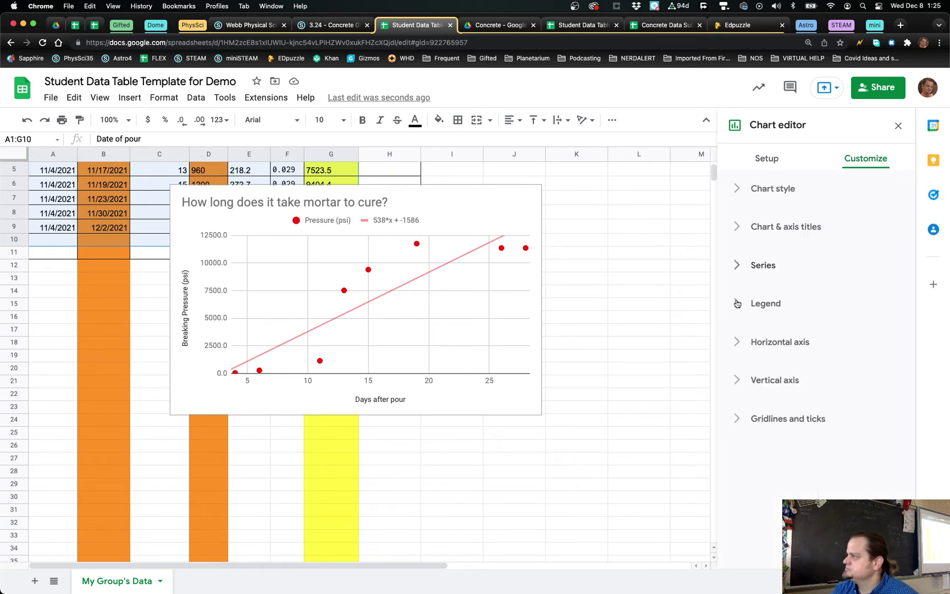
pyautogui.click(771, 317)
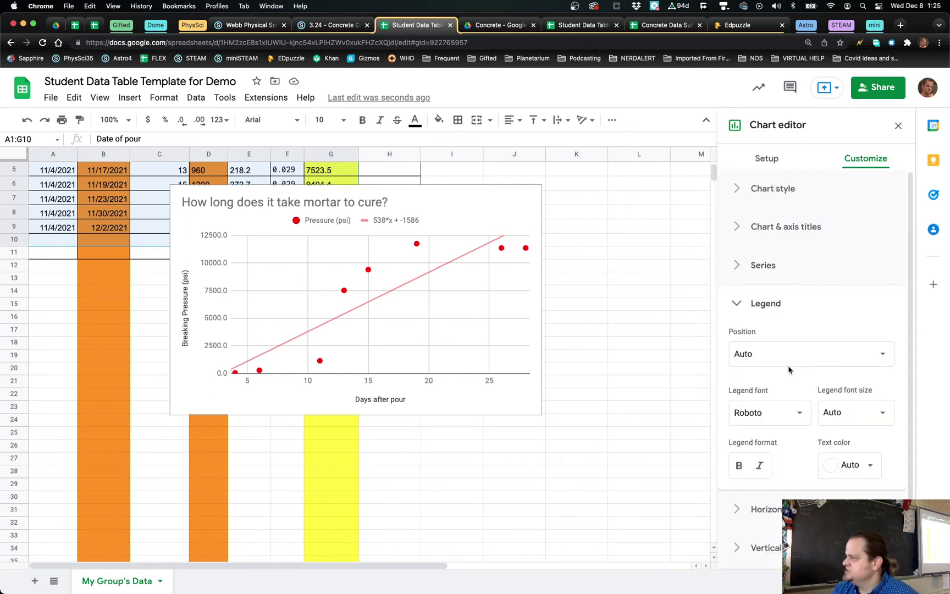
# Step: Set the minimum of the chart's horizontal axis to 0 and close the chart's settings
pyautogui.click(736, 305)
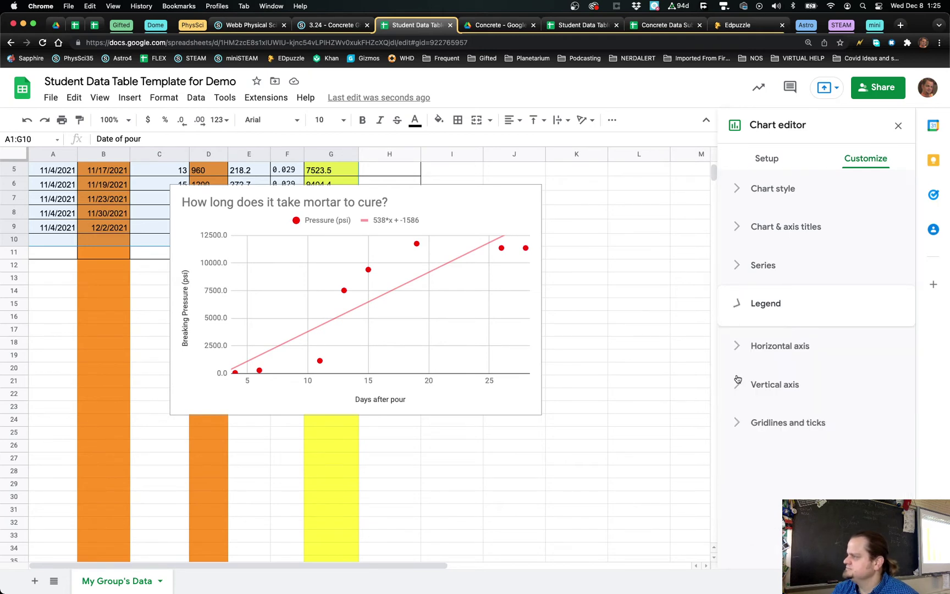
pyautogui.click(741, 343)
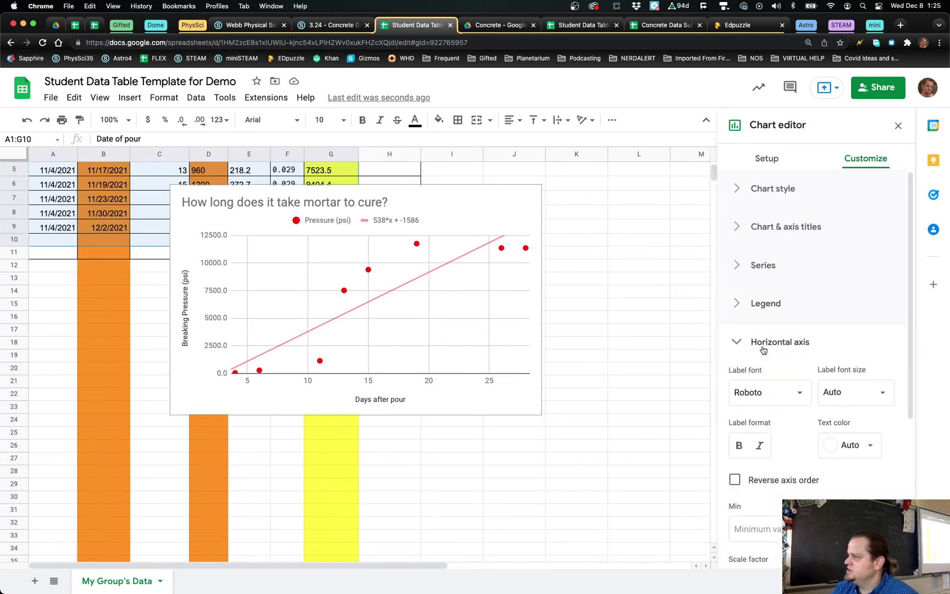
pyautogui.scroll(-1, 764, 350)
pyautogui.scroll(-5, 764, 351)
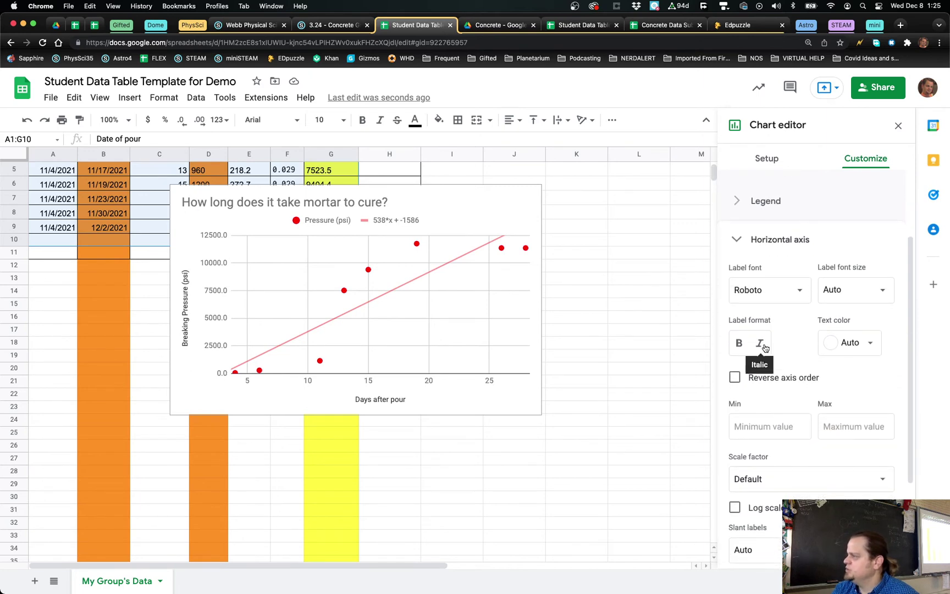
pyautogui.click(763, 383)
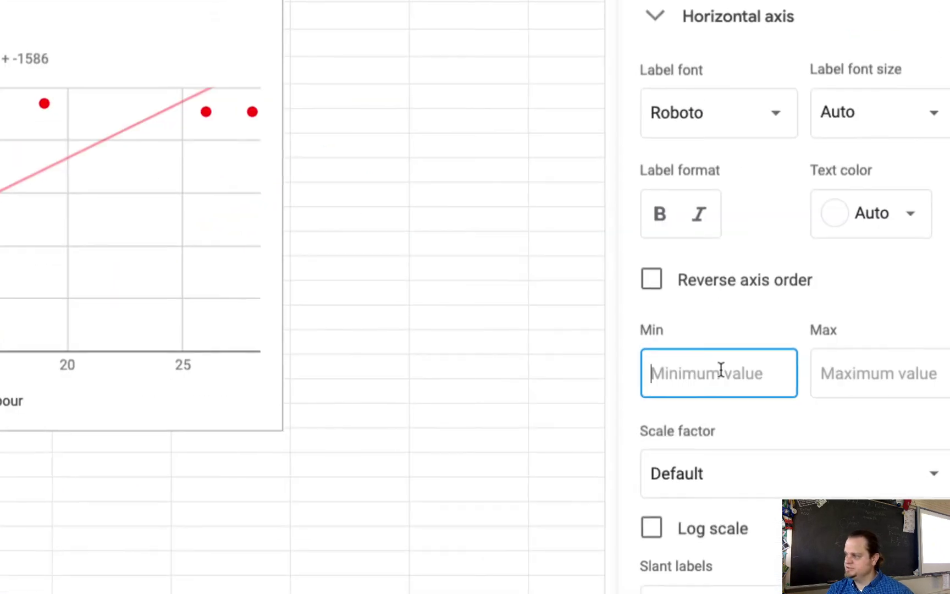
pyautogui.write('0')
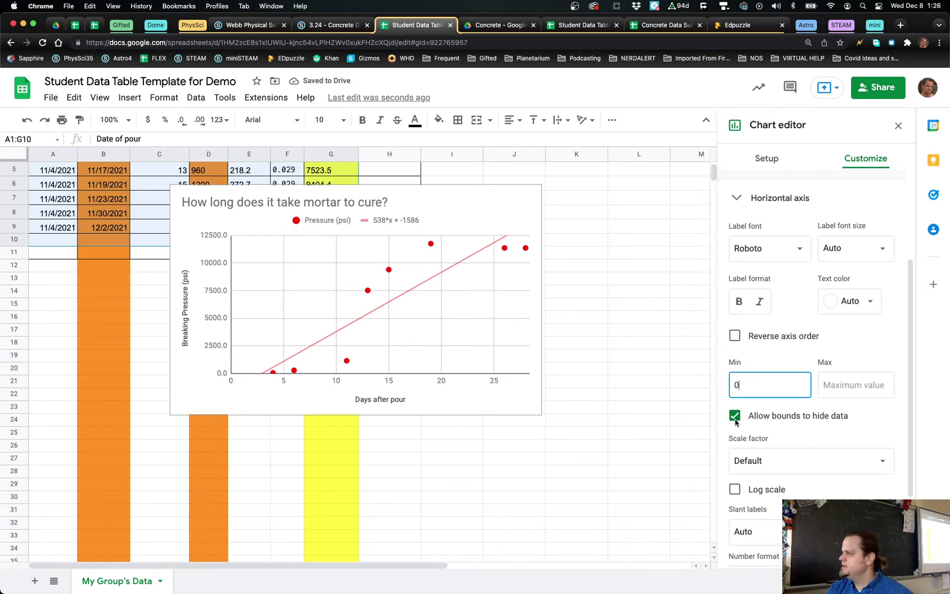
pyautogui.press('Escape')
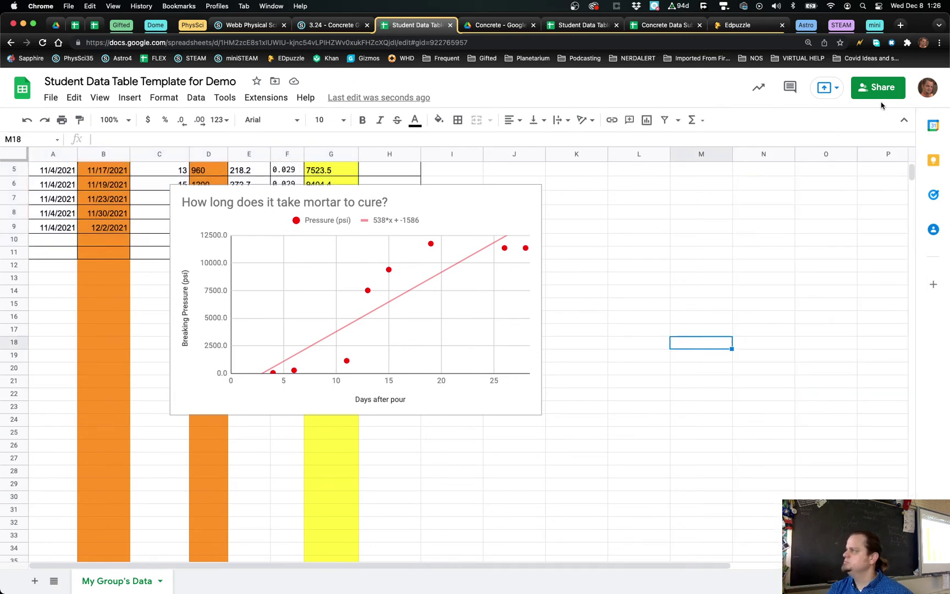
# Step: Reopen the mortar chart for editing and bring up its horizontal axis customization settings
pyautogui.click(486, 202)
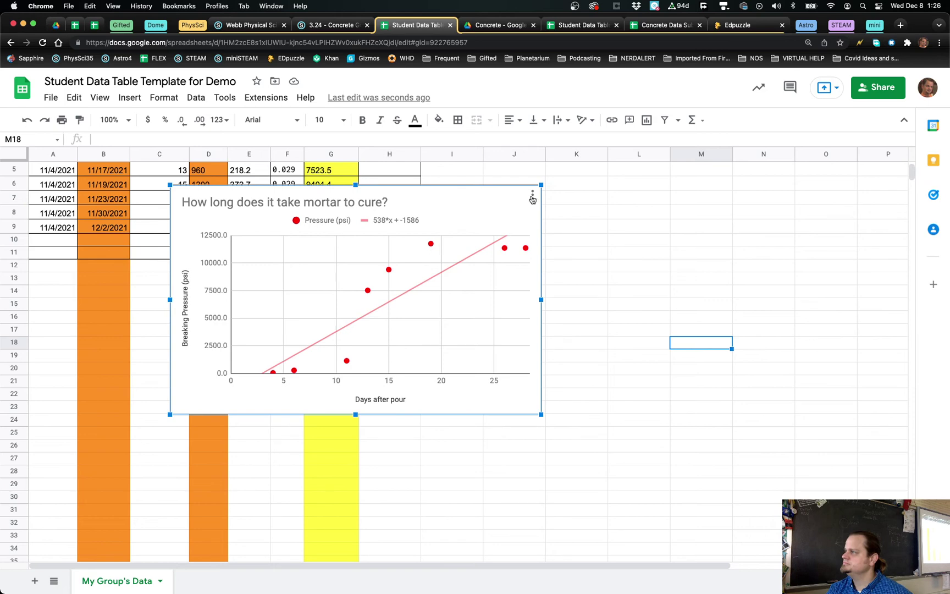
pyautogui.click(533, 198)
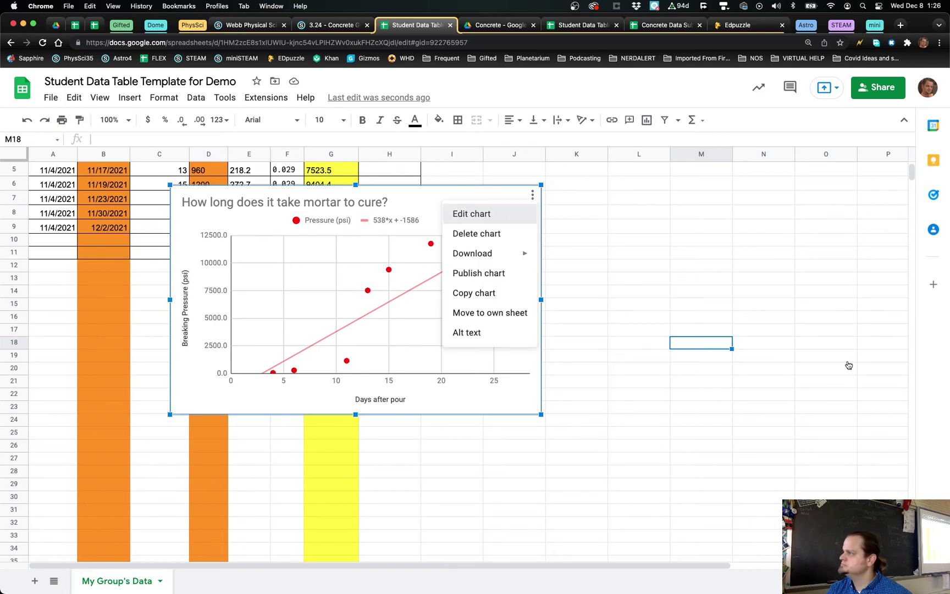
pyautogui.click(468, 215)
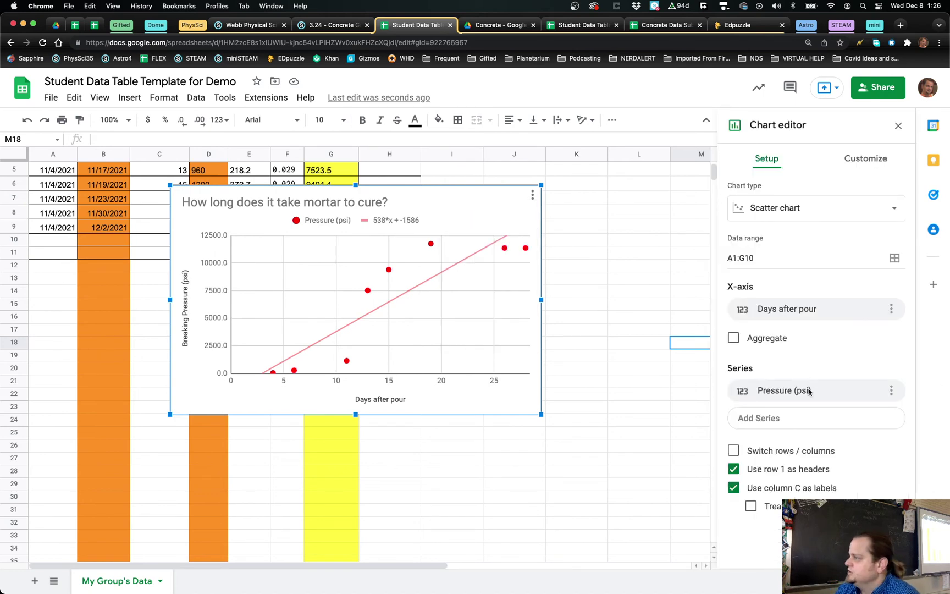
pyautogui.click(856, 160)
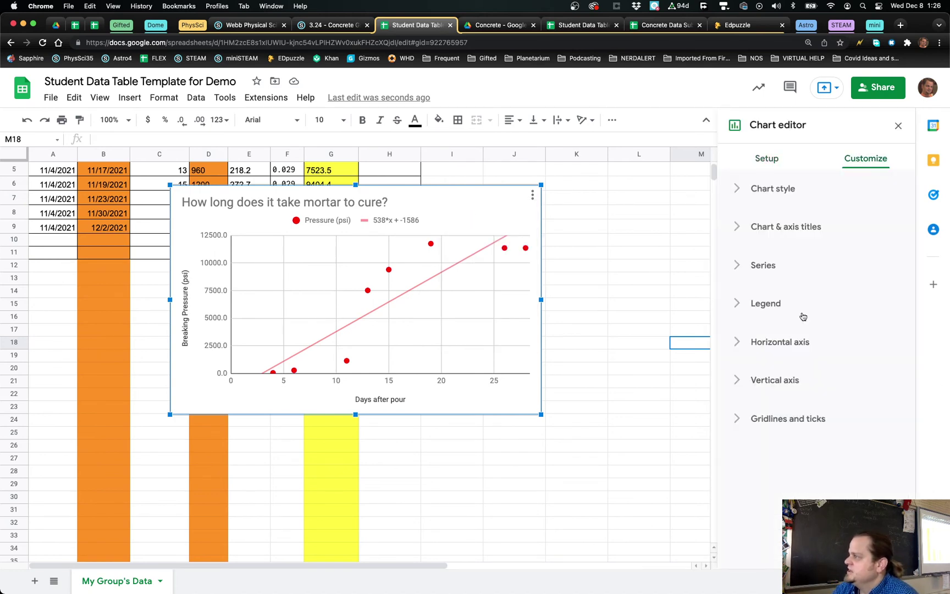
pyautogui.click(749, 343)
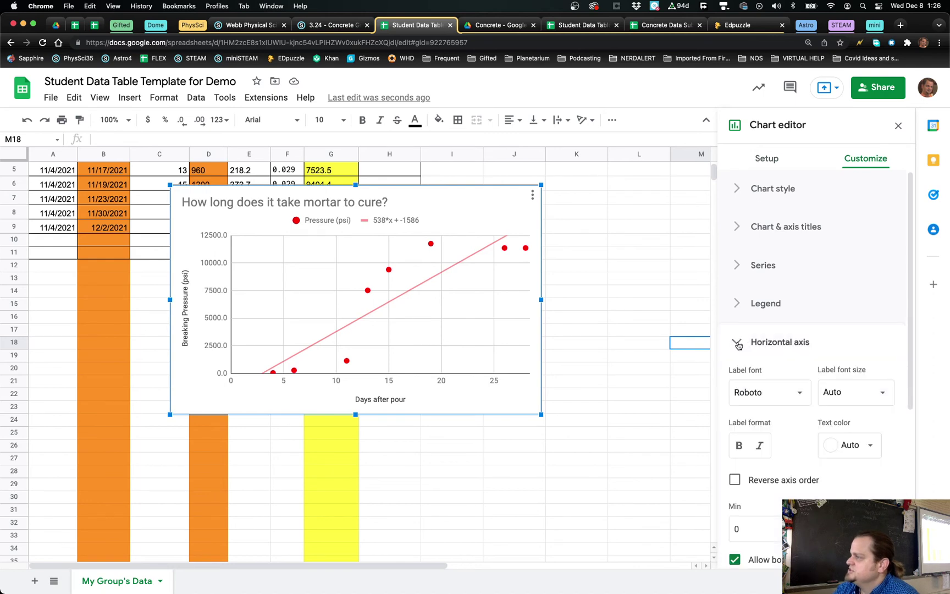
pyautogui.scroll(-5, 769, 406)
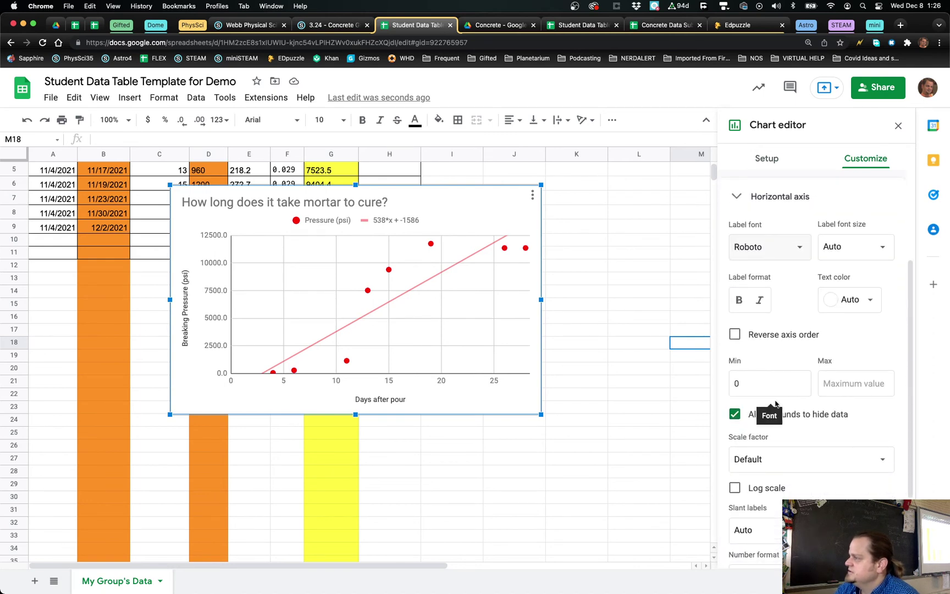
# Step: Turn the horizontal axis option that allows bounds to hide data off and back on, and look over the remaining axis settings
pyautogui.click(737, 418)
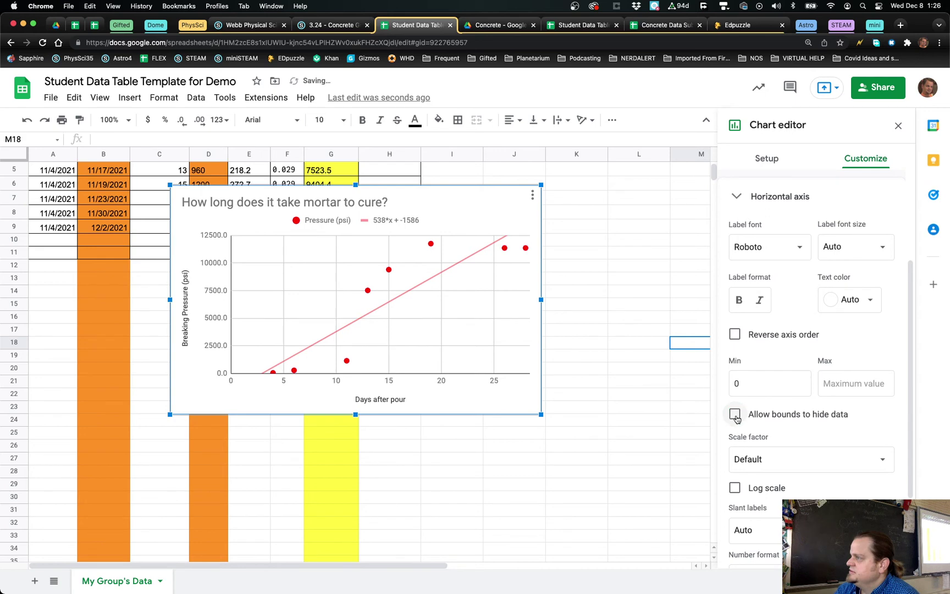
pyautogui.click(770, 408)
pyautogui.scroll(-4, 771, 407)
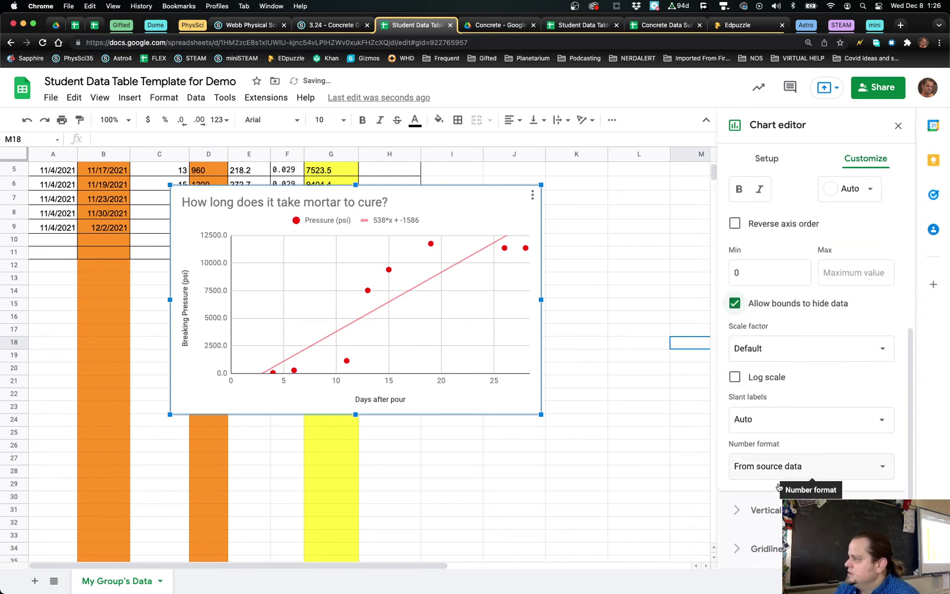
pyautogui.scroll(1, 780, 486)
pyautogui.scroll(6, 780, 486)
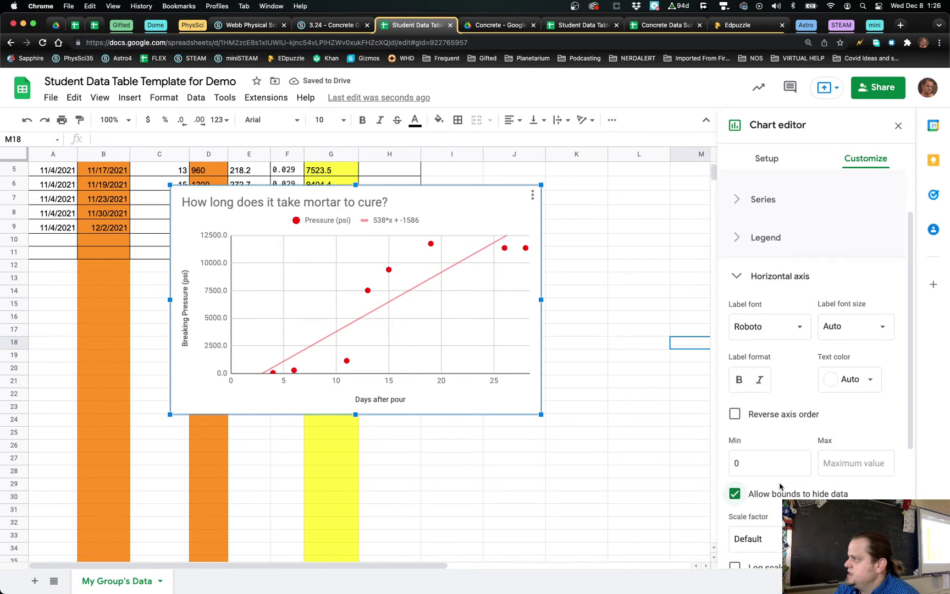
pyautogui.click(740, 280)
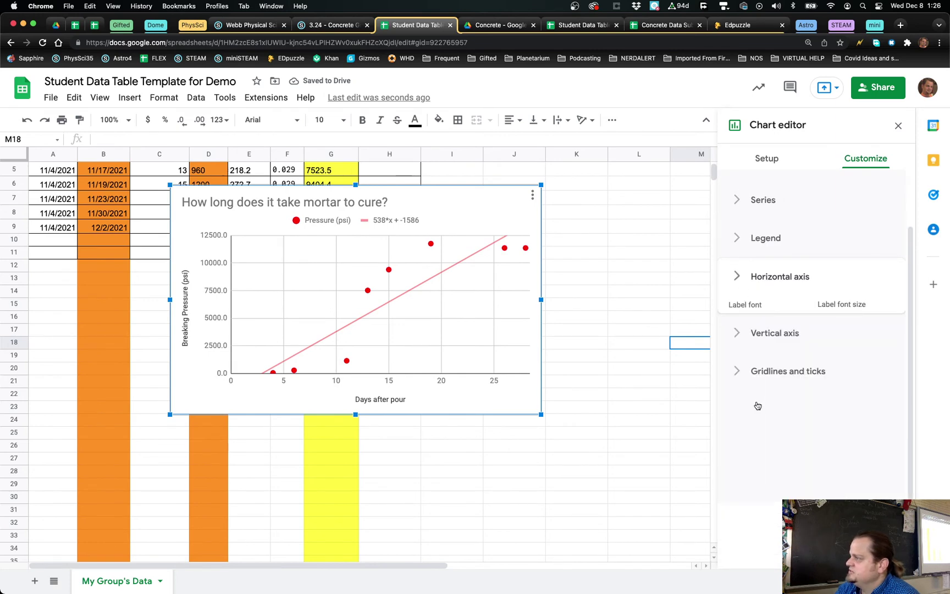
# Step: Set the minimum of the chart's vertical axis to 0
pyautogui.click(739, 341)
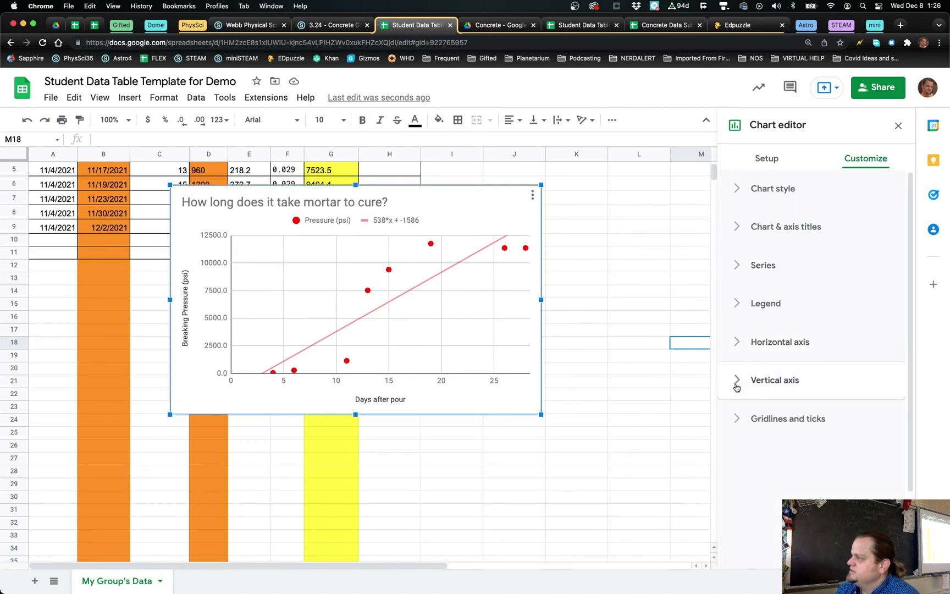
pyautogui.click(737, 385)
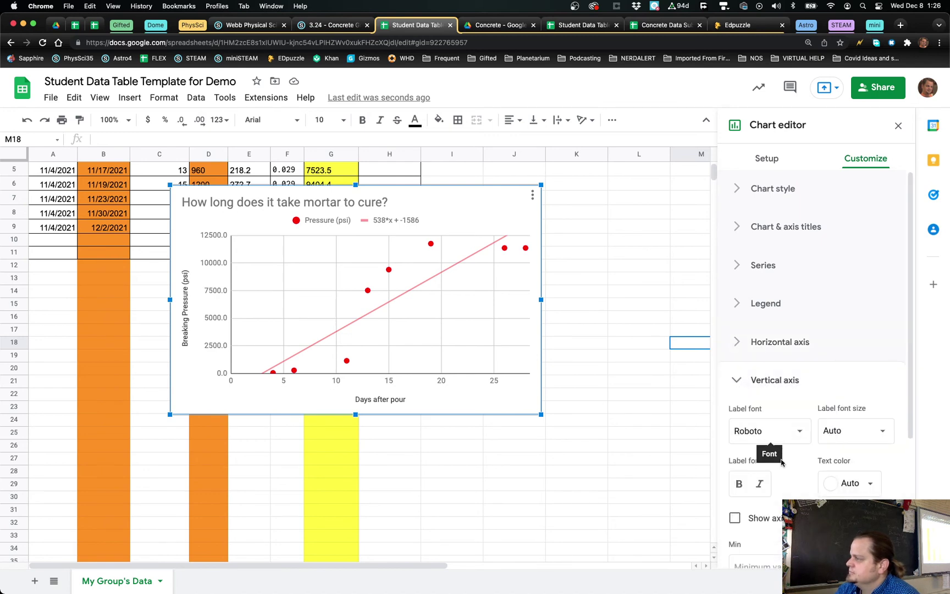
pyautogui.scroll(-2, 815, 437)
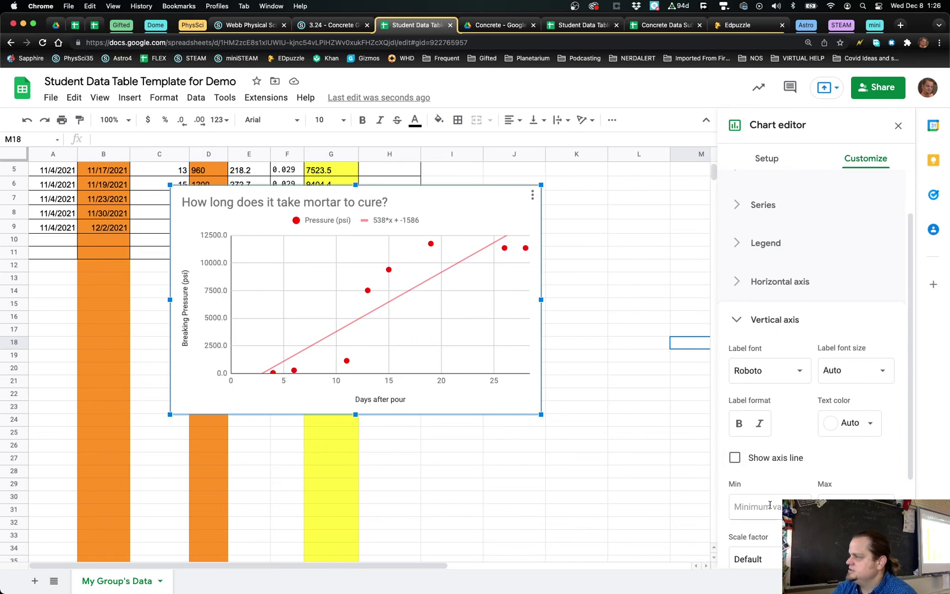
pyautogui.click(770, 504)
pyautogui.write('0')
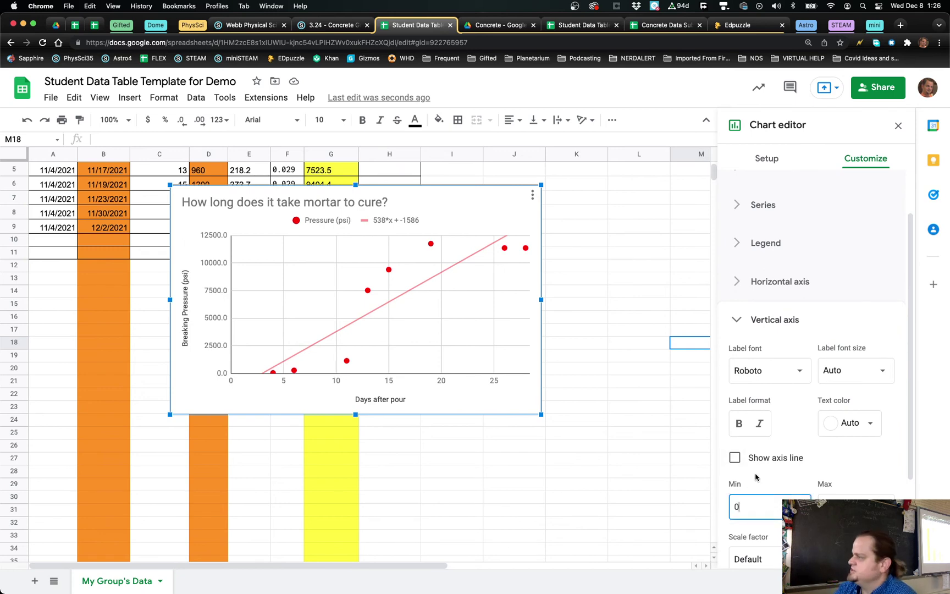
pyautogui.press('Return')
pyautogui.scroll(-2, 789, 480)
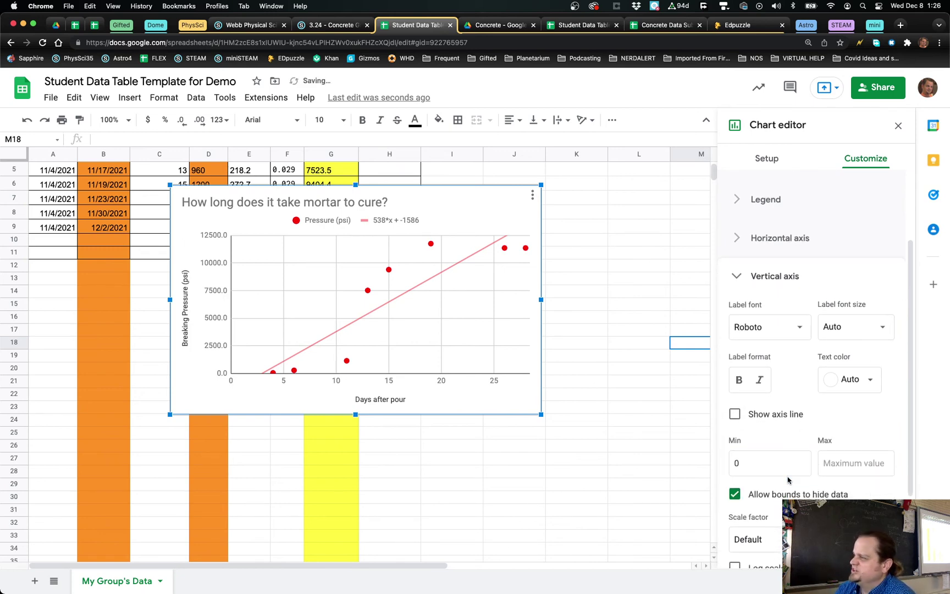
pyautogui.scroll(5, 788, 481)
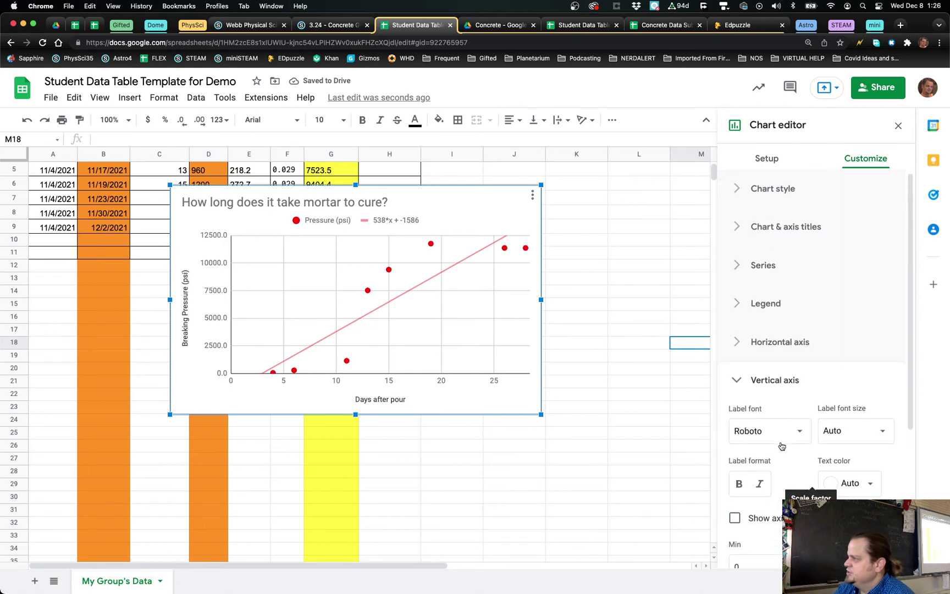
pyautogui.click(738, 381)
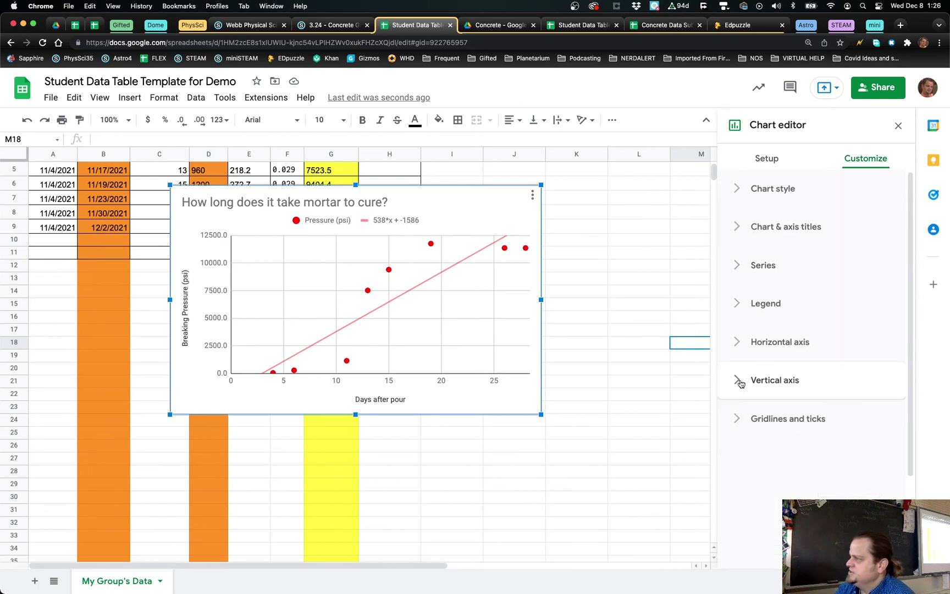
# Step: Look over the vertical axis gridline and tick settings, and close the chart's settings
pyautogui.click(737, 420)
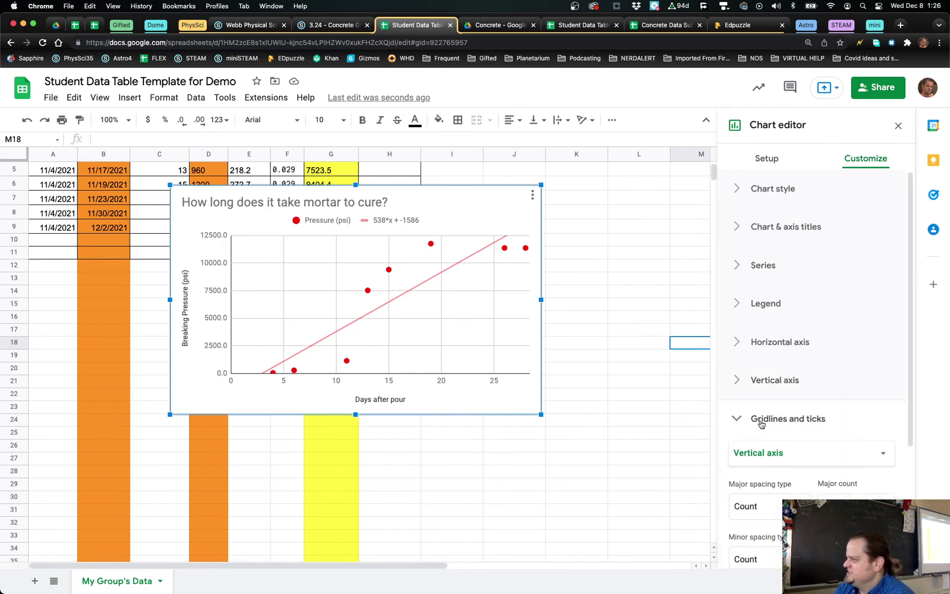
pyautogui.scroll(-3, 763, 426)
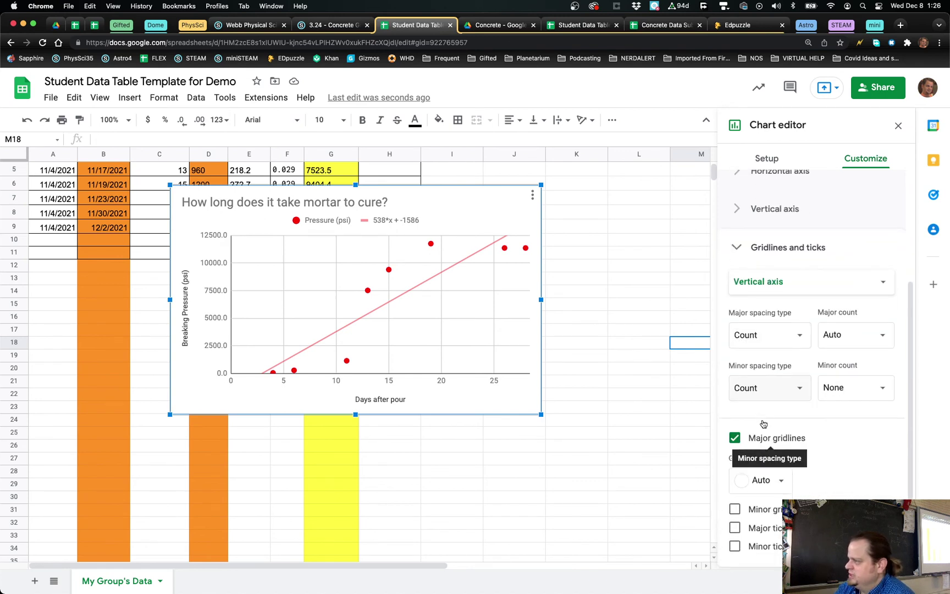
pyautogui.scroll(5, 842, 425)
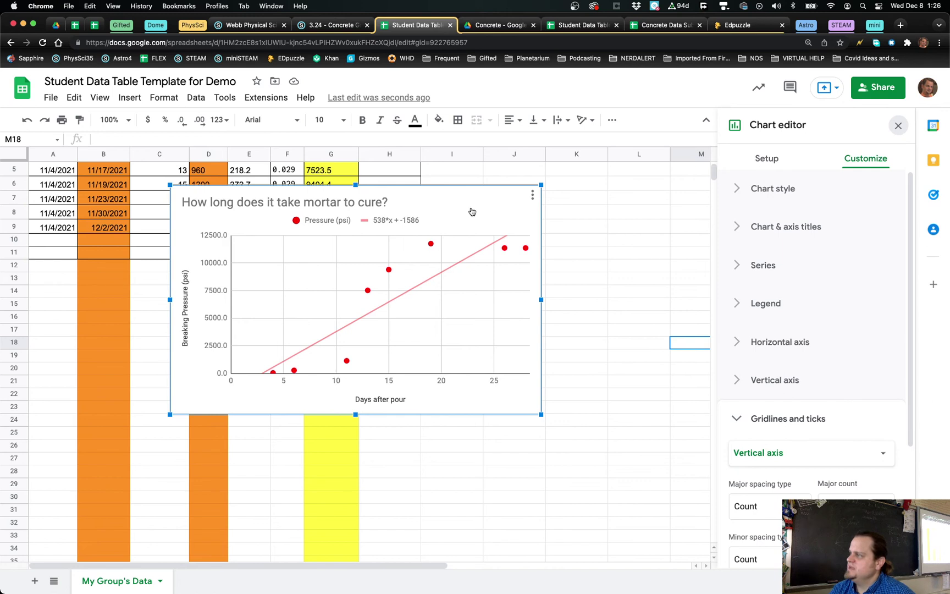
pyautogui.click(899, 127)
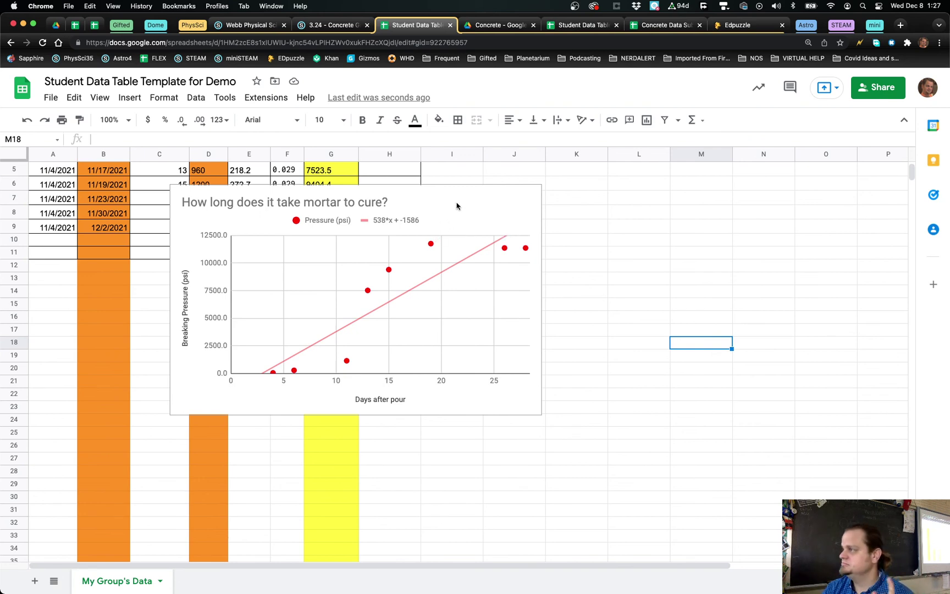
# Step: Move the mortar scatter chart to its own sheet and open that chart sheet
pyautogui.scroll(2, 457, 242)
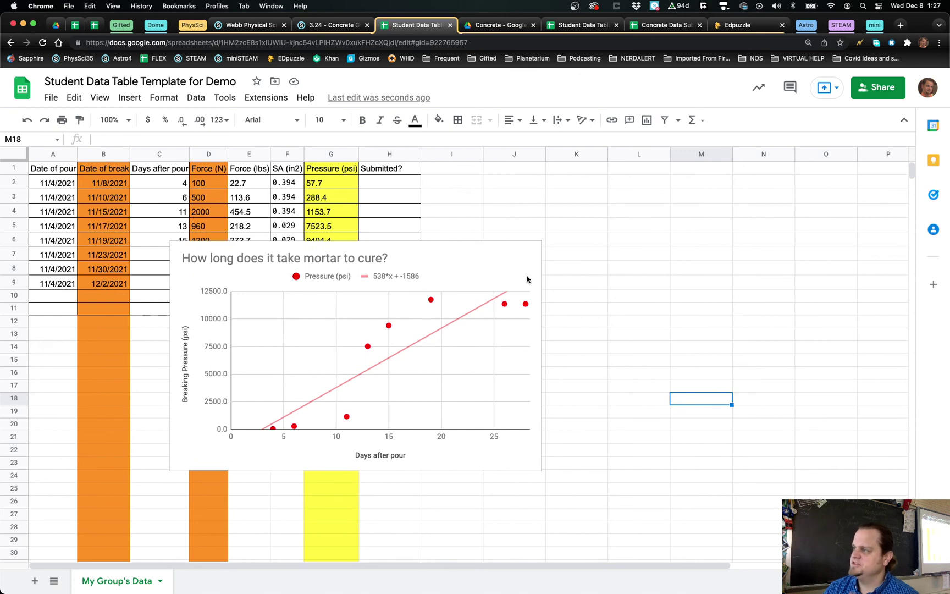
pyautogui.click(460, 249)
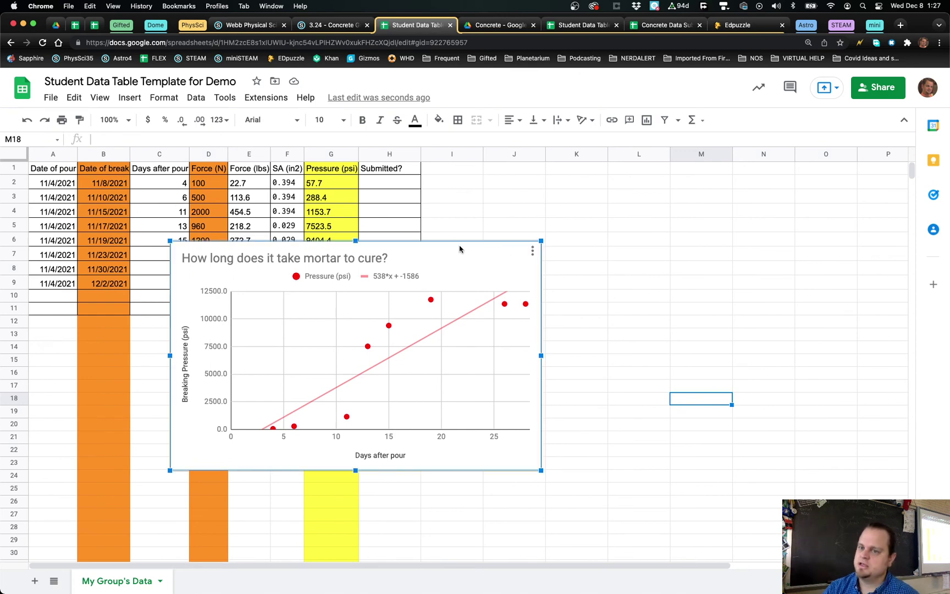
pyautogui.click(534, 252)
pyautogui.hscroll(1, 535, 255)
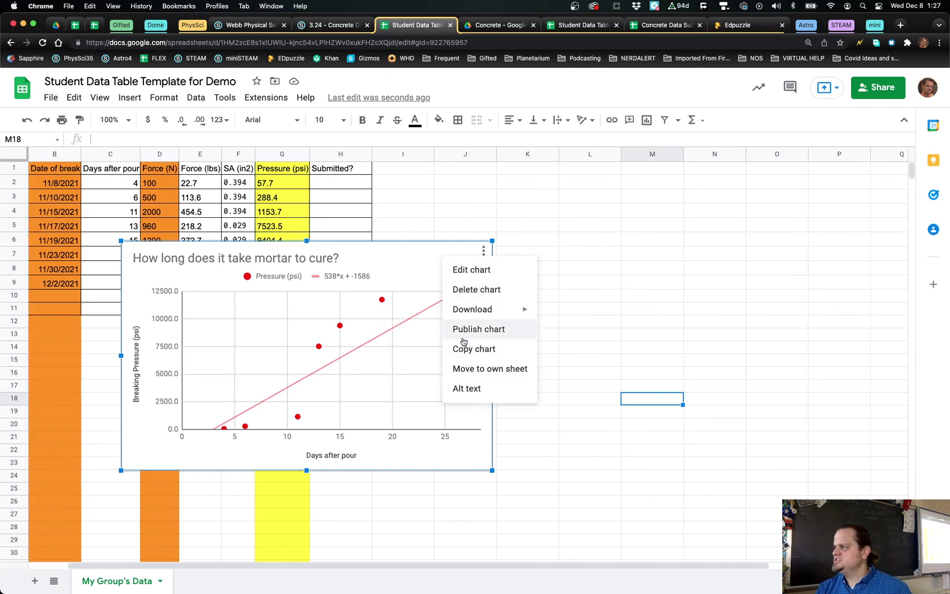
pyautogui.hscroll(-1, 457, 221)
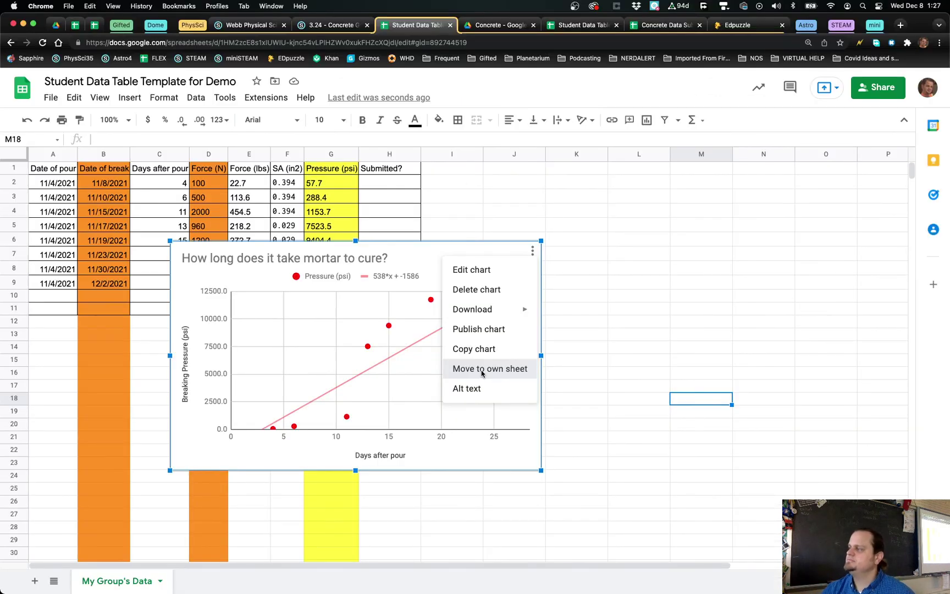
pyautogui.click(481, 373)
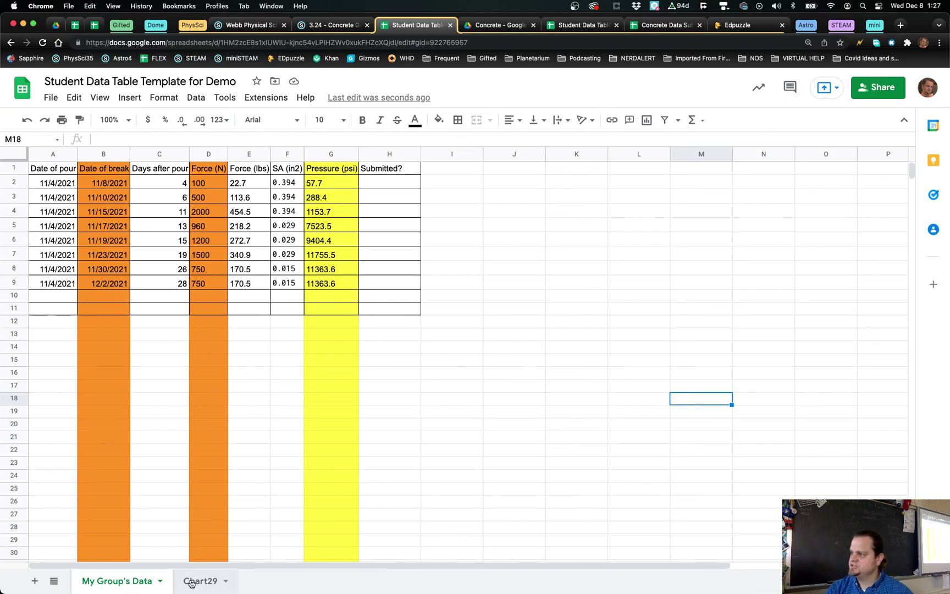
pyautogui.click(191, 583)
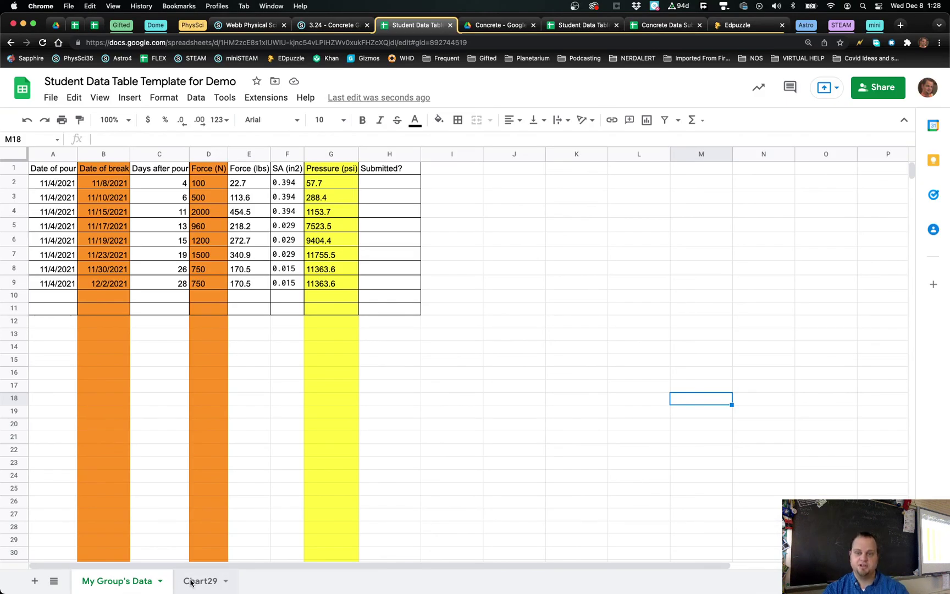